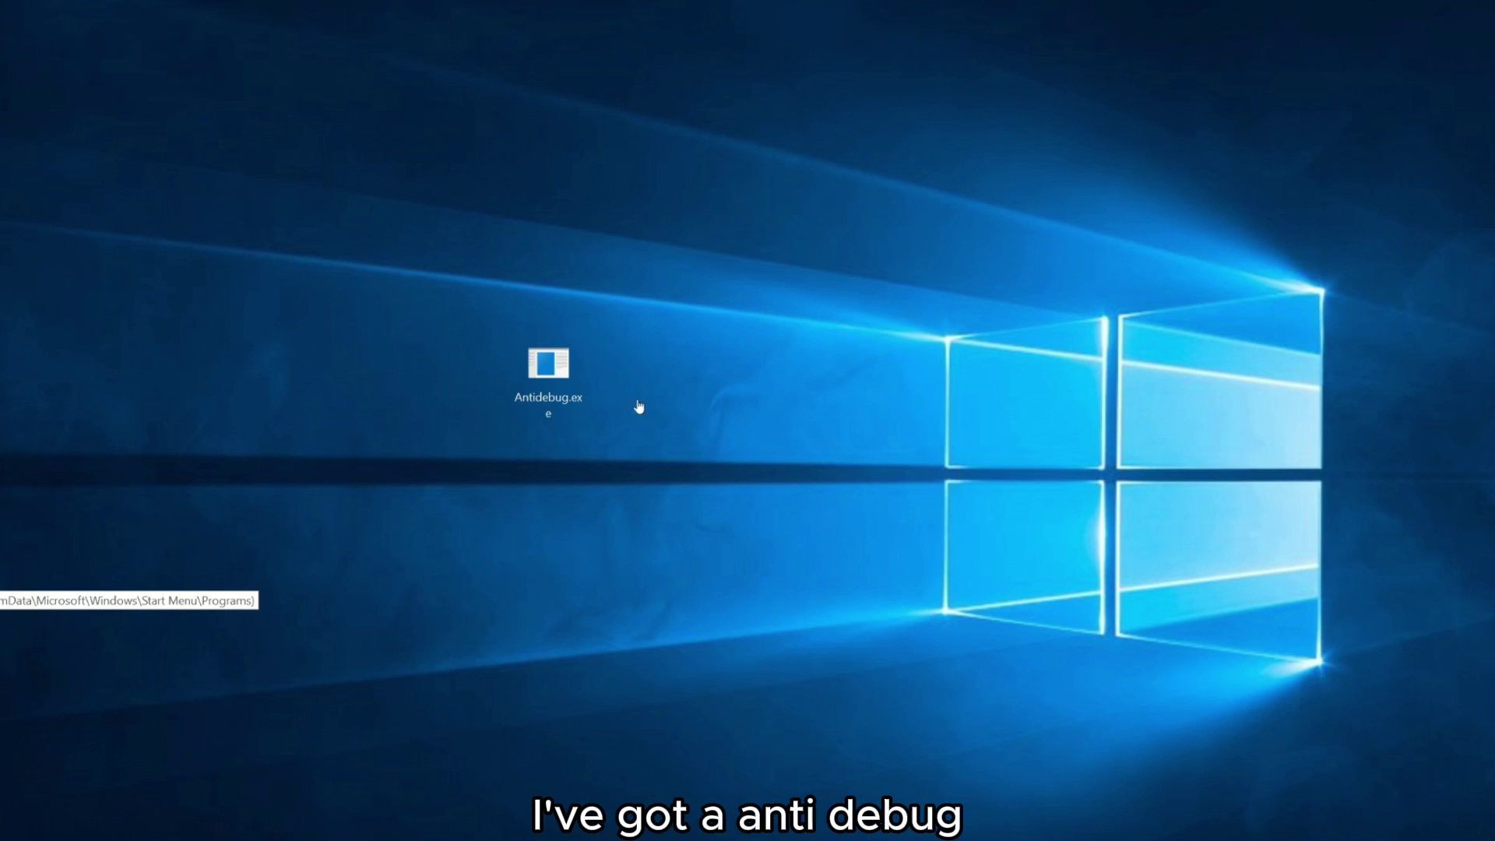
Step: Decompile _main with F5 into Pseudocode-A, dismissing the decompiler information notice
{"action": "left_click_drag", "start_coordinate": [644, 274], "coordinate": [645, 277]}
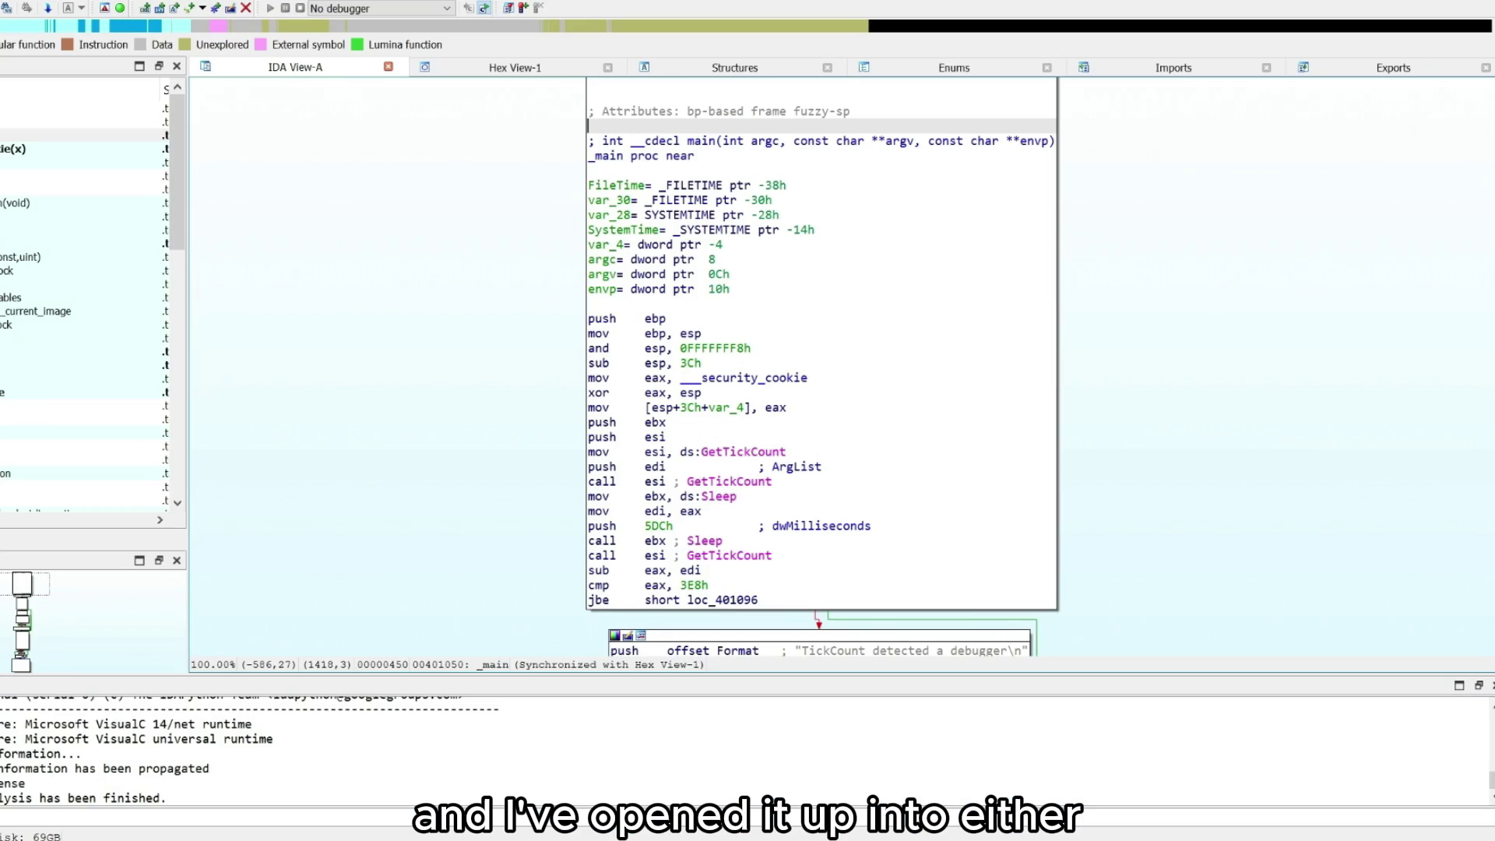
{"action": "key", "text": "F5"}
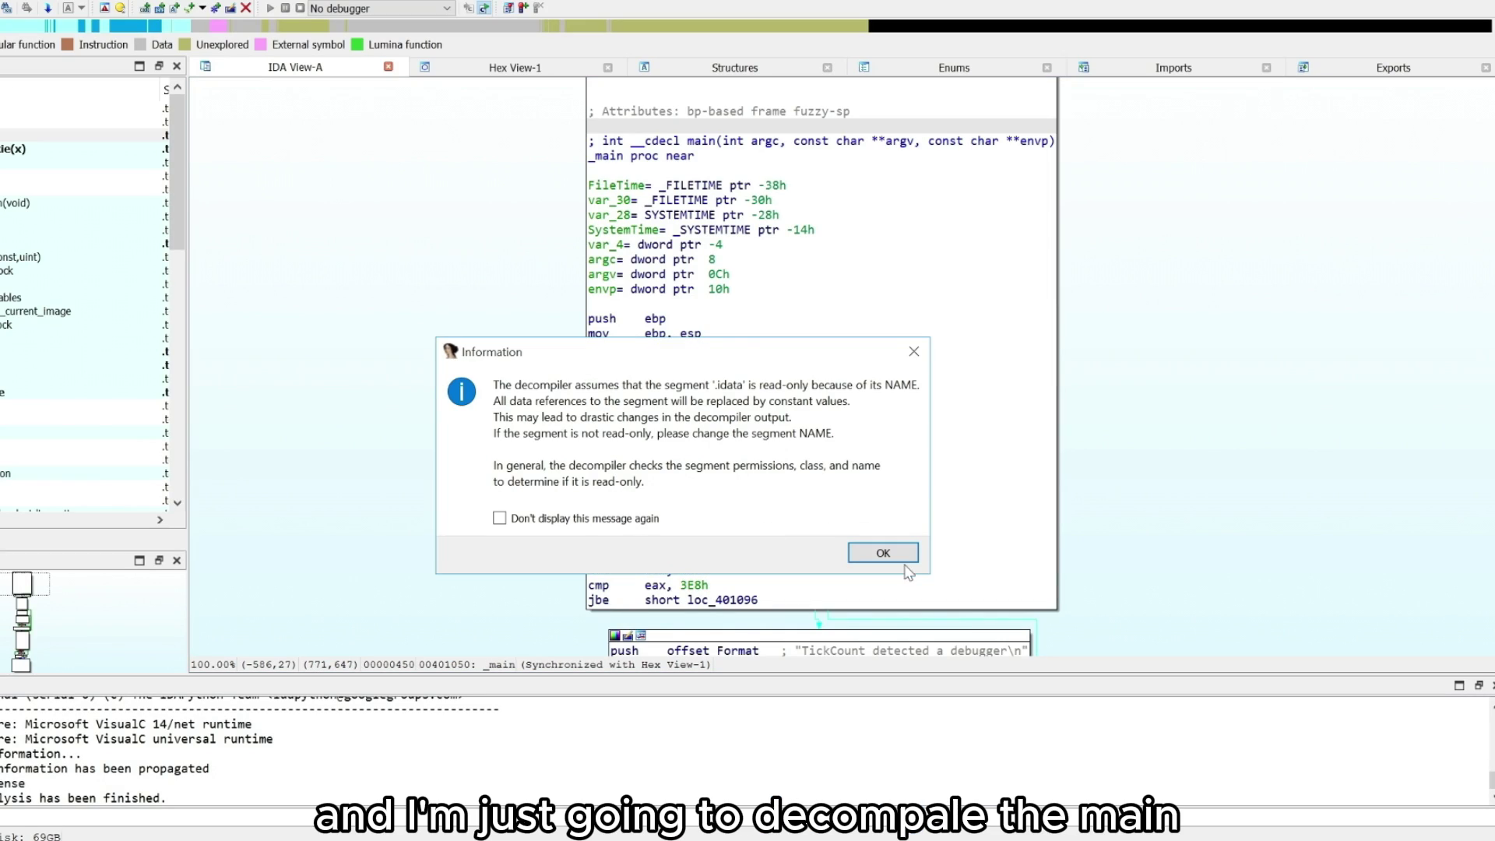
{"action": "left_click", "coordinate": [884, 554]}
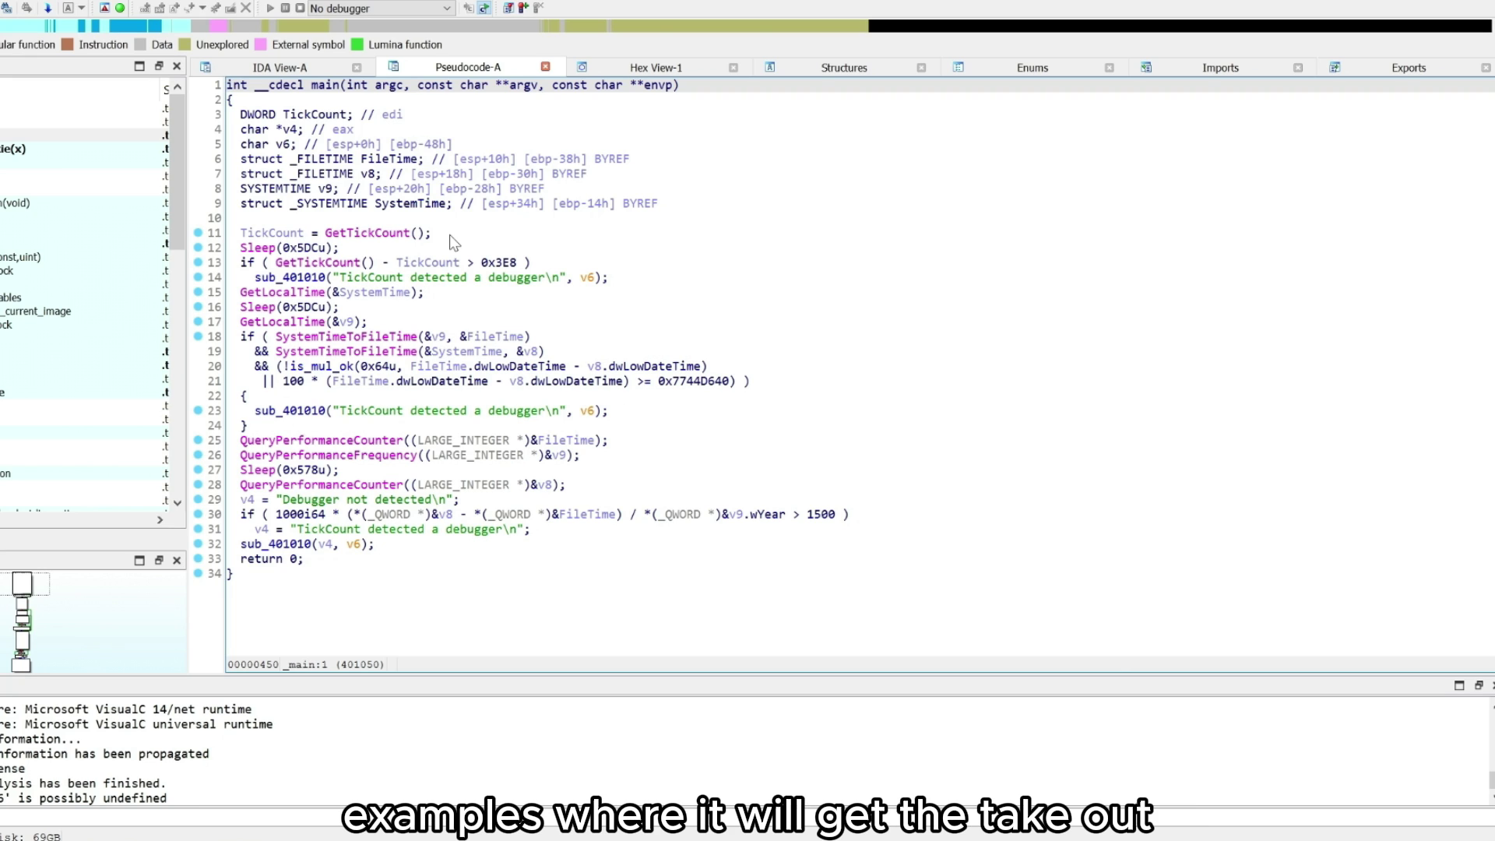
Step: Show the three Sleep delay constants as decimals 1500, 1500 and 1400
{"action": "left_click_drag", "start_coordinate": [451, 240], "coordinate": [216, 241]}
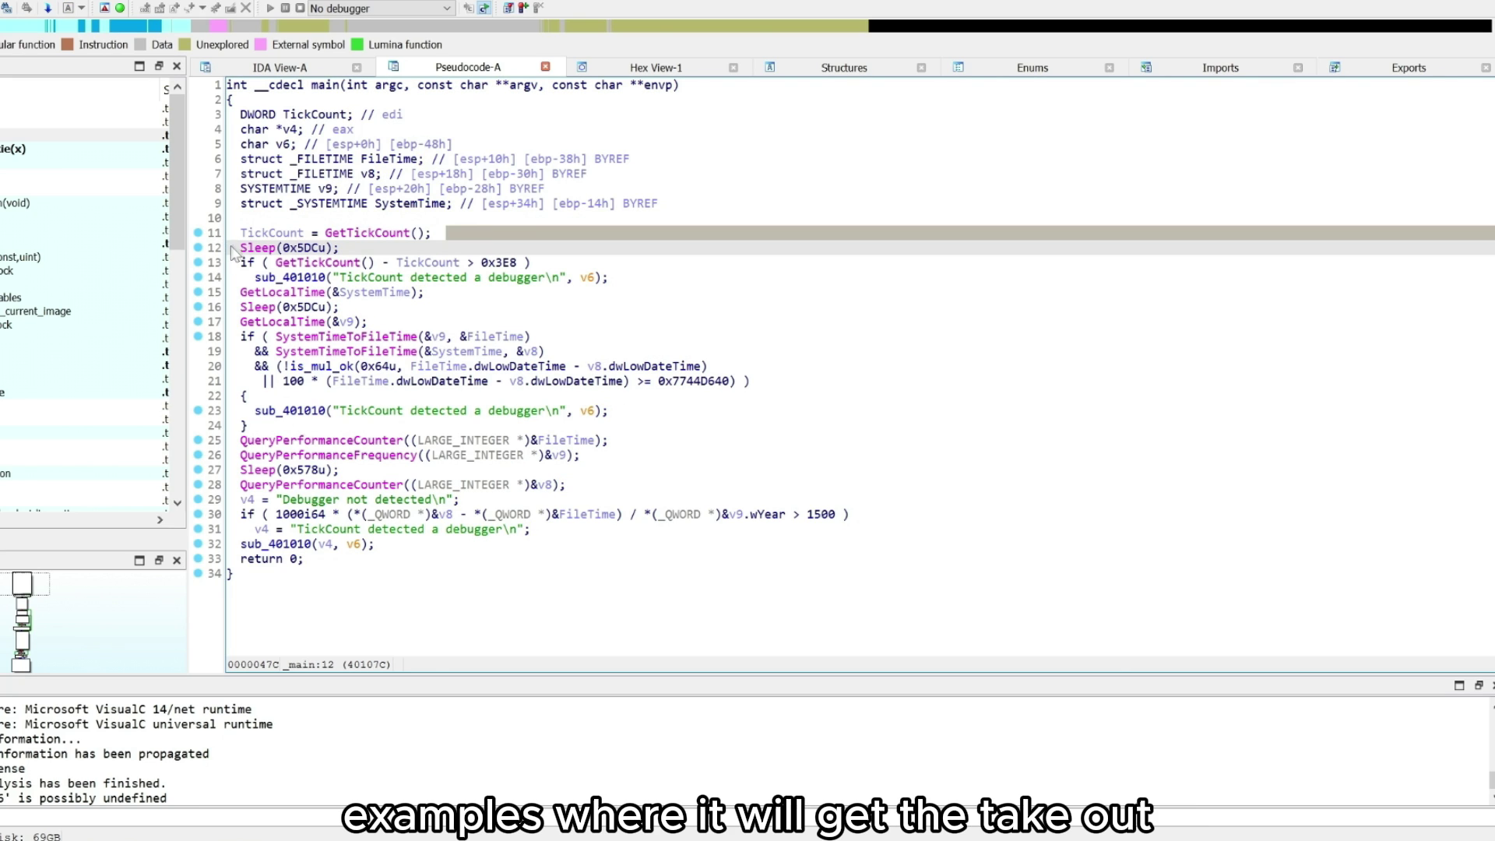
{"action": "left_click", "coordinate": [445, 248]}
{"action": "left_click", "coordinate": [304, 248]}
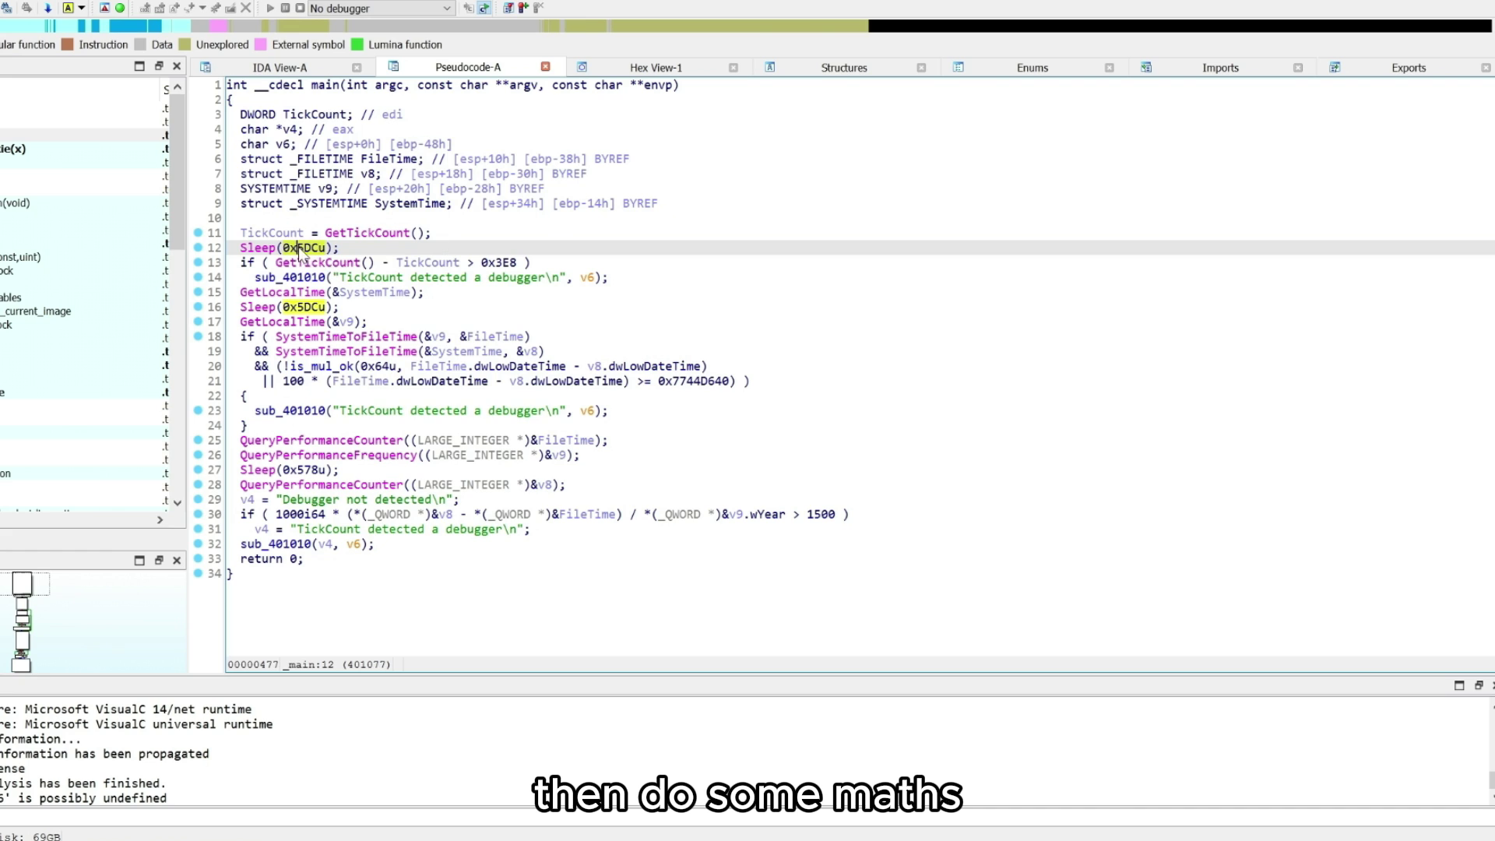
{"action": "right_click", "coordinate": [303, 248]}
{"action": "left_click", "coordinate": [365, 305]}
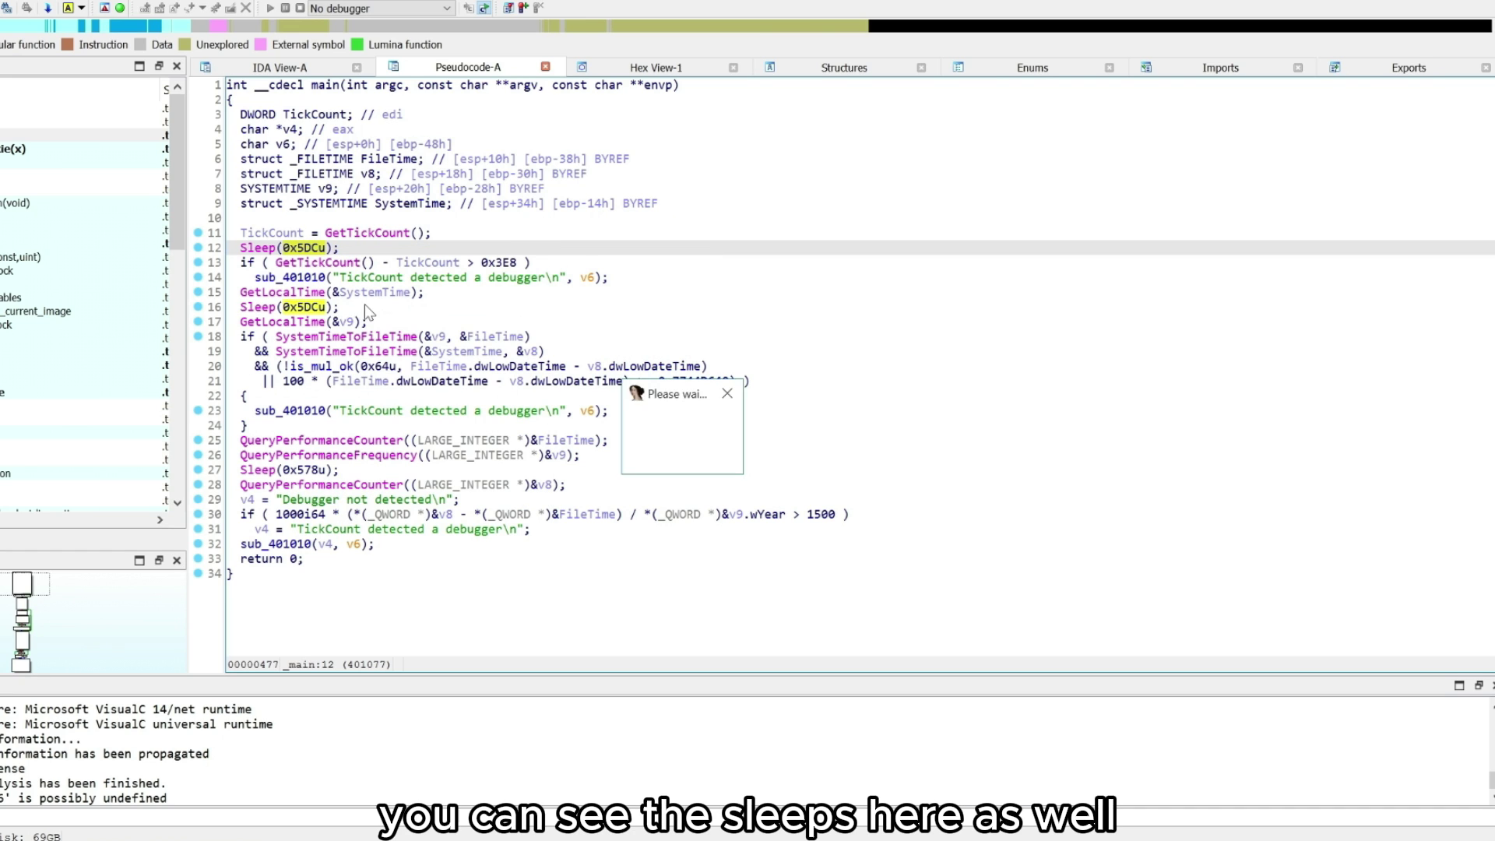
{"action": "left_click", "coordinate": [303, 308]}
{"action": "right_click", "coordinate": [304, 307]}
{"action": "left_click", "coordinate": [364, 358]}
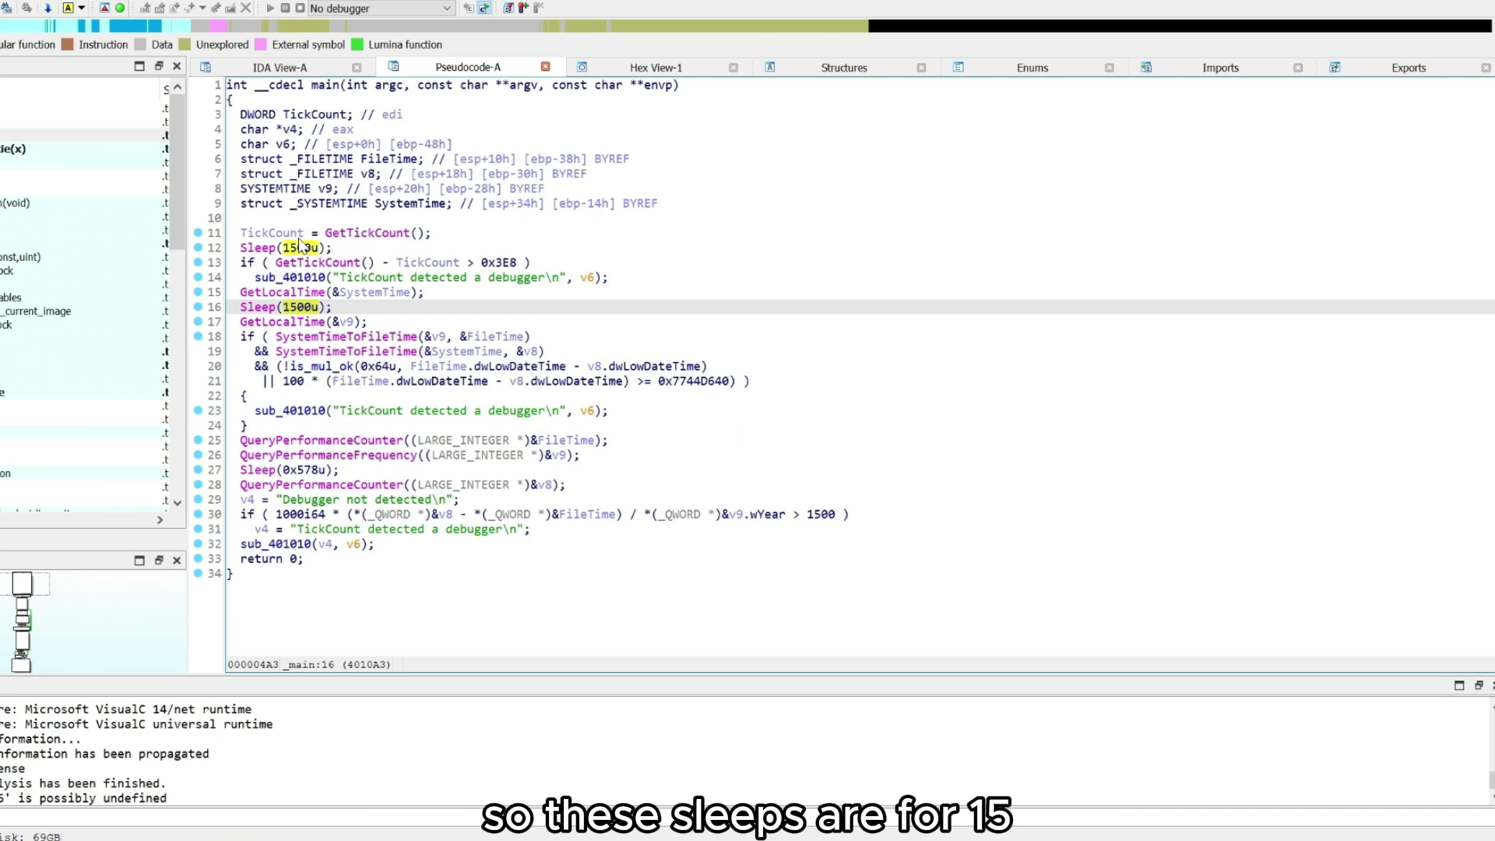
{"action": "left_click", "coordinate": [304, 470]}
{"action": "right_click", "coordinate": [304, 470]}
{"action": "left_click", "coordinate": [344, 528]}
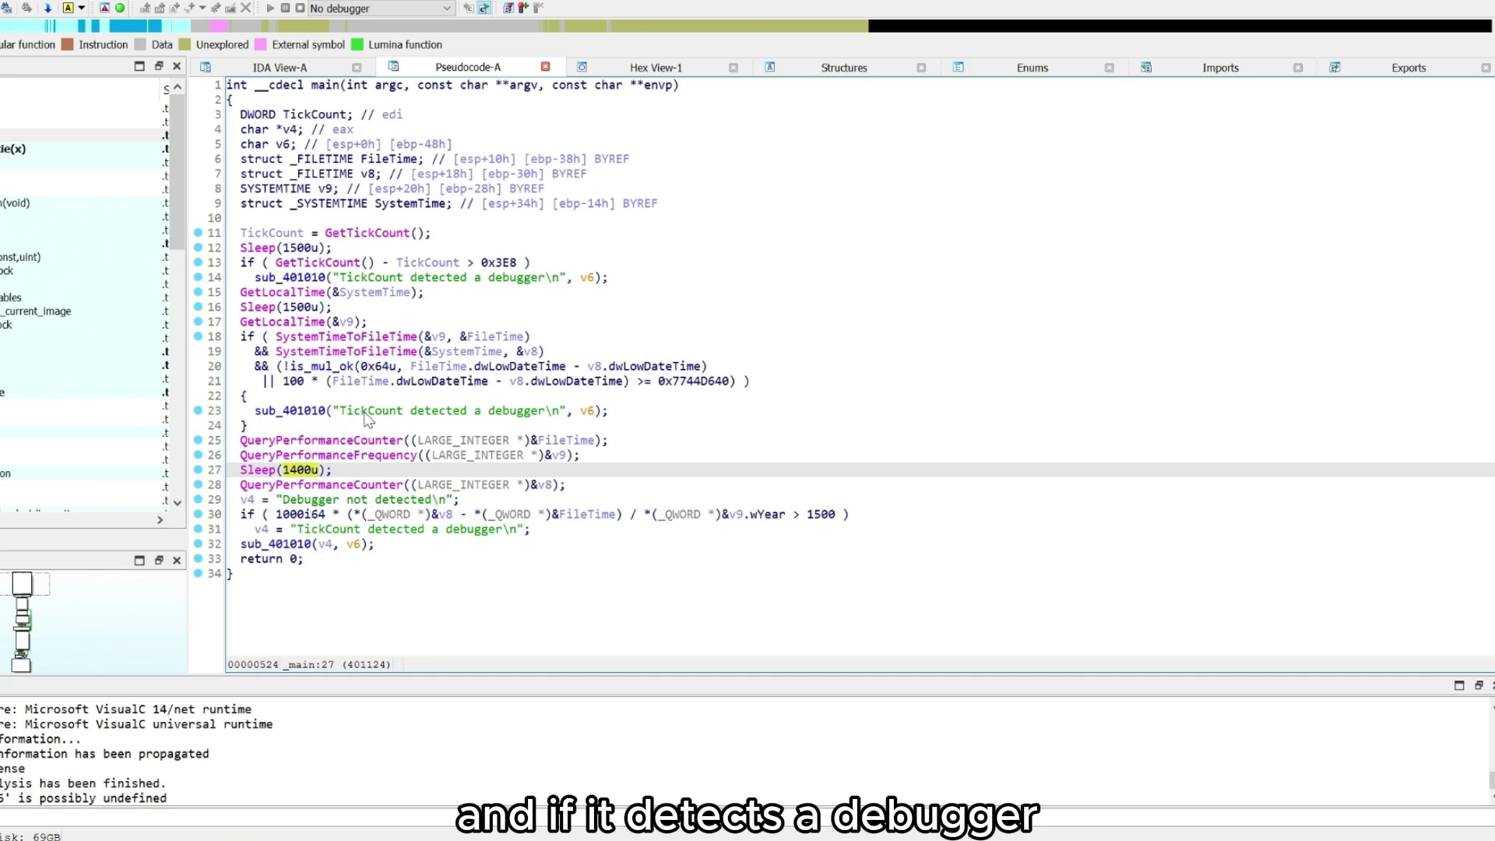
Step: Review the detection message strings and show the 0x3E8 tick threshold as decimal 1000
{"action": "left_click_drag", "start_coordinate": [344, 410], "coordinate": [545, 412]}
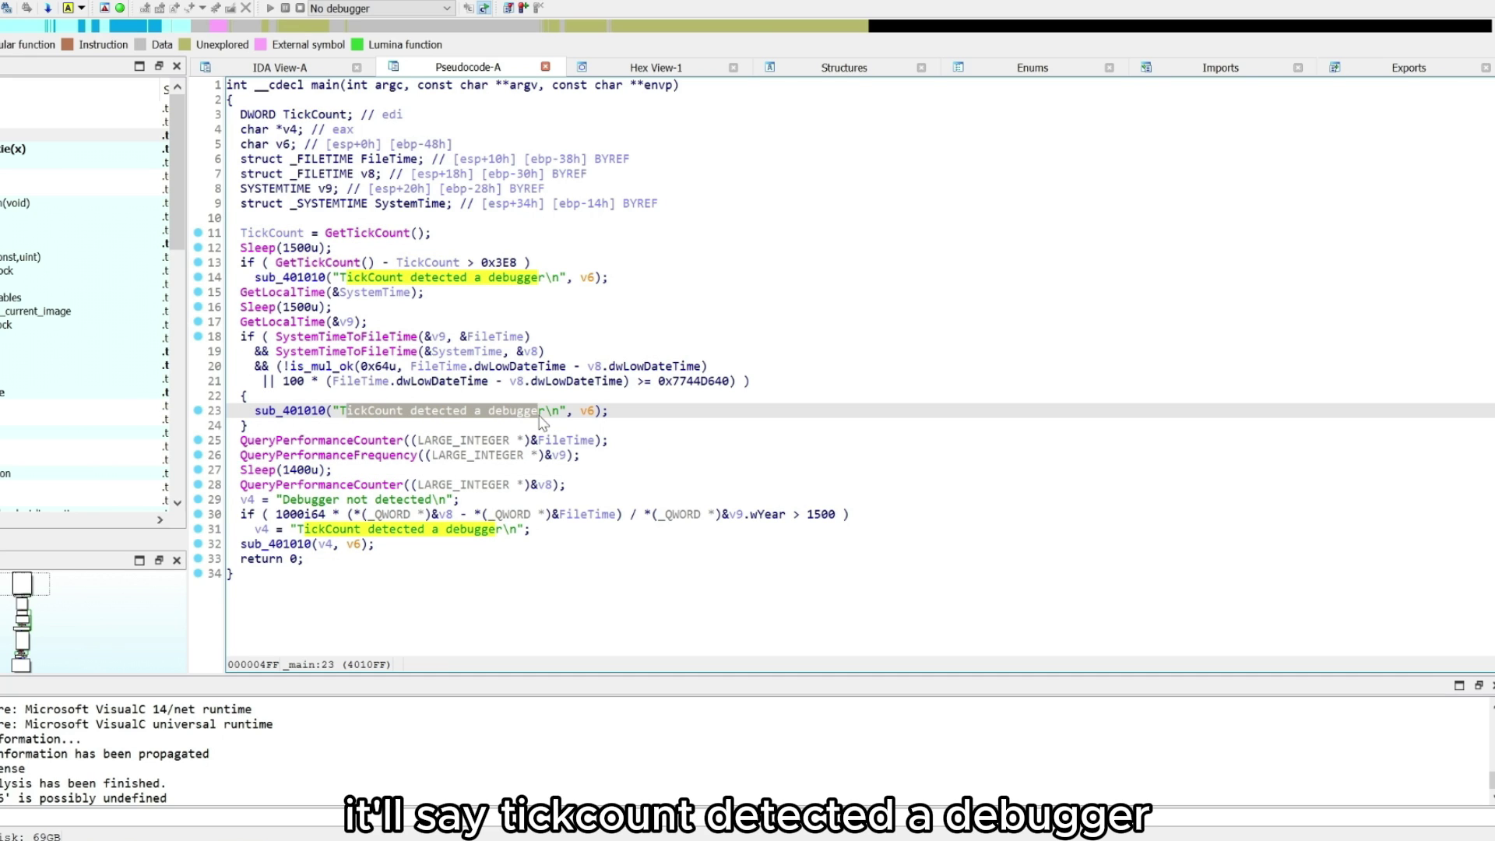
{"action": "key", "text": "shift+Left"}
{"action": "left_click", "coordinate": [306, 500]}
{"action": "mouse_move", "coordinate": [362, 500]}
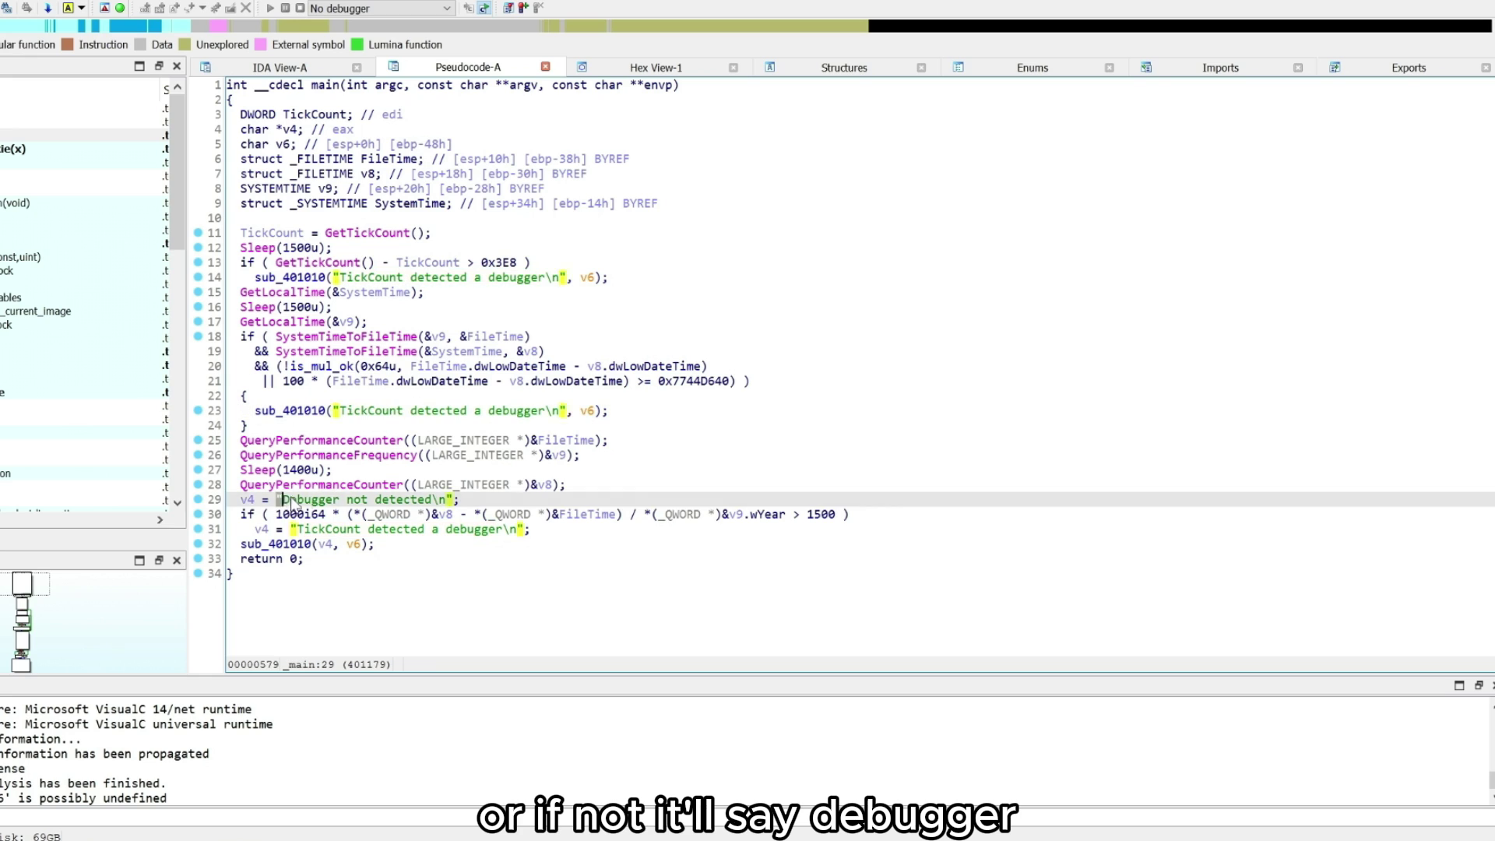
{"action": "left_click", "coordinate": [462, 485]}
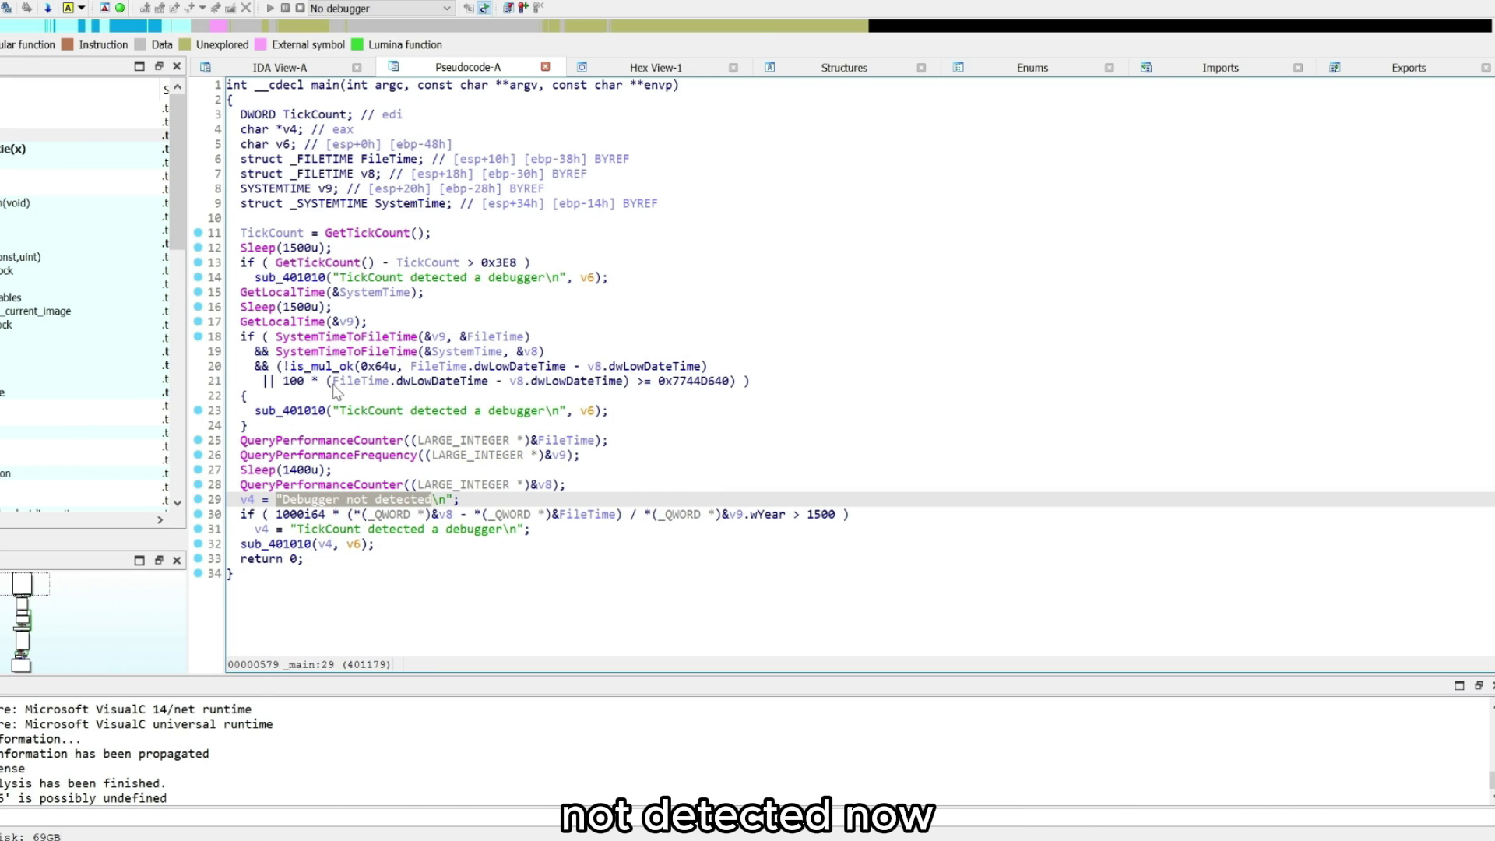
{"action": "right_click", "coordinate": [507, 264]}
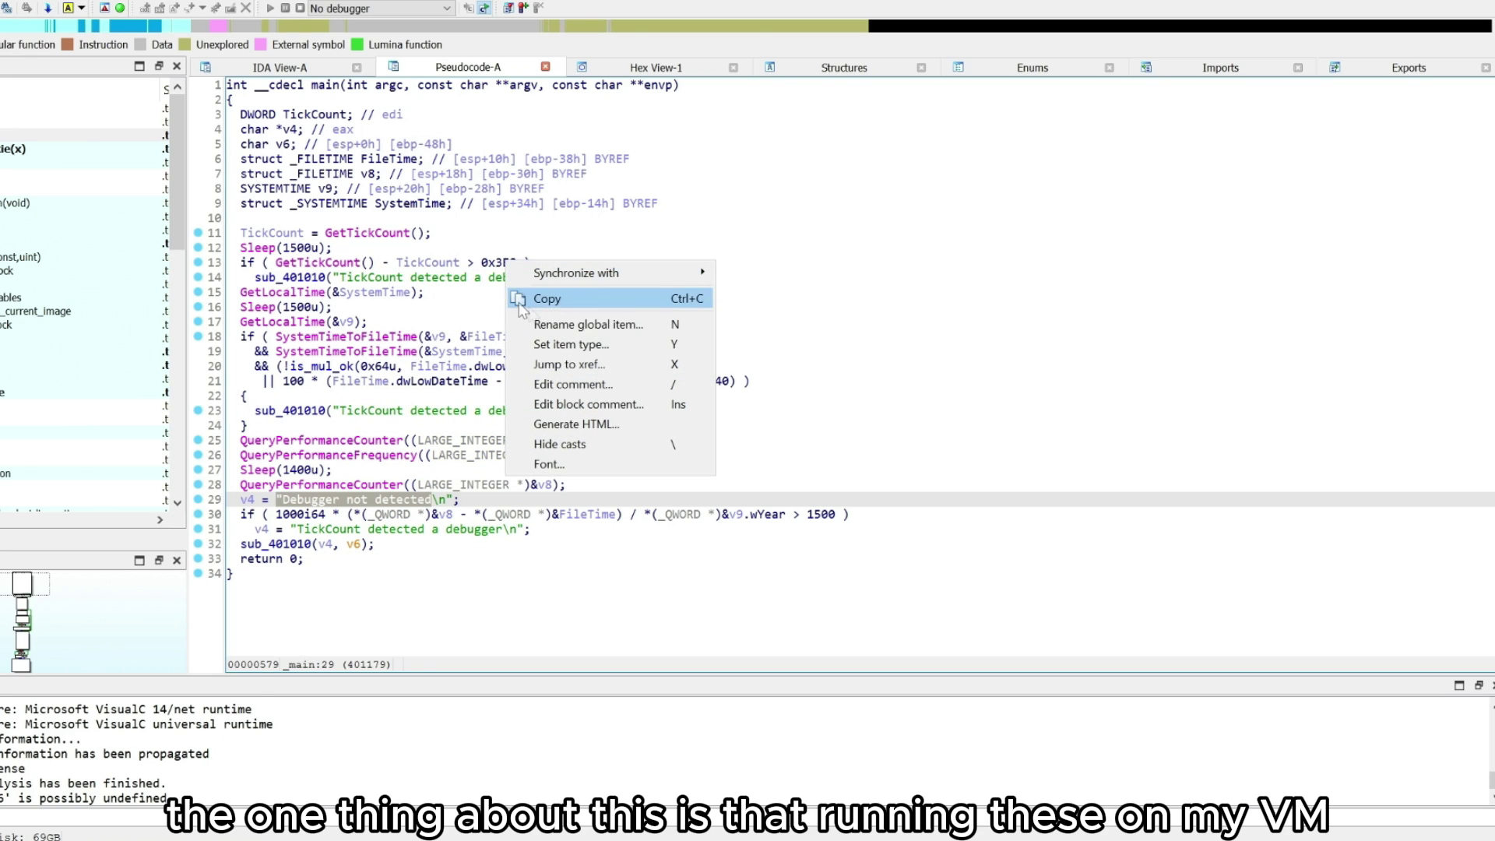
{"action": "left_click", "coordinate": [495, 265]}
{"action": "right_click", "coordinate": [496, 266]}
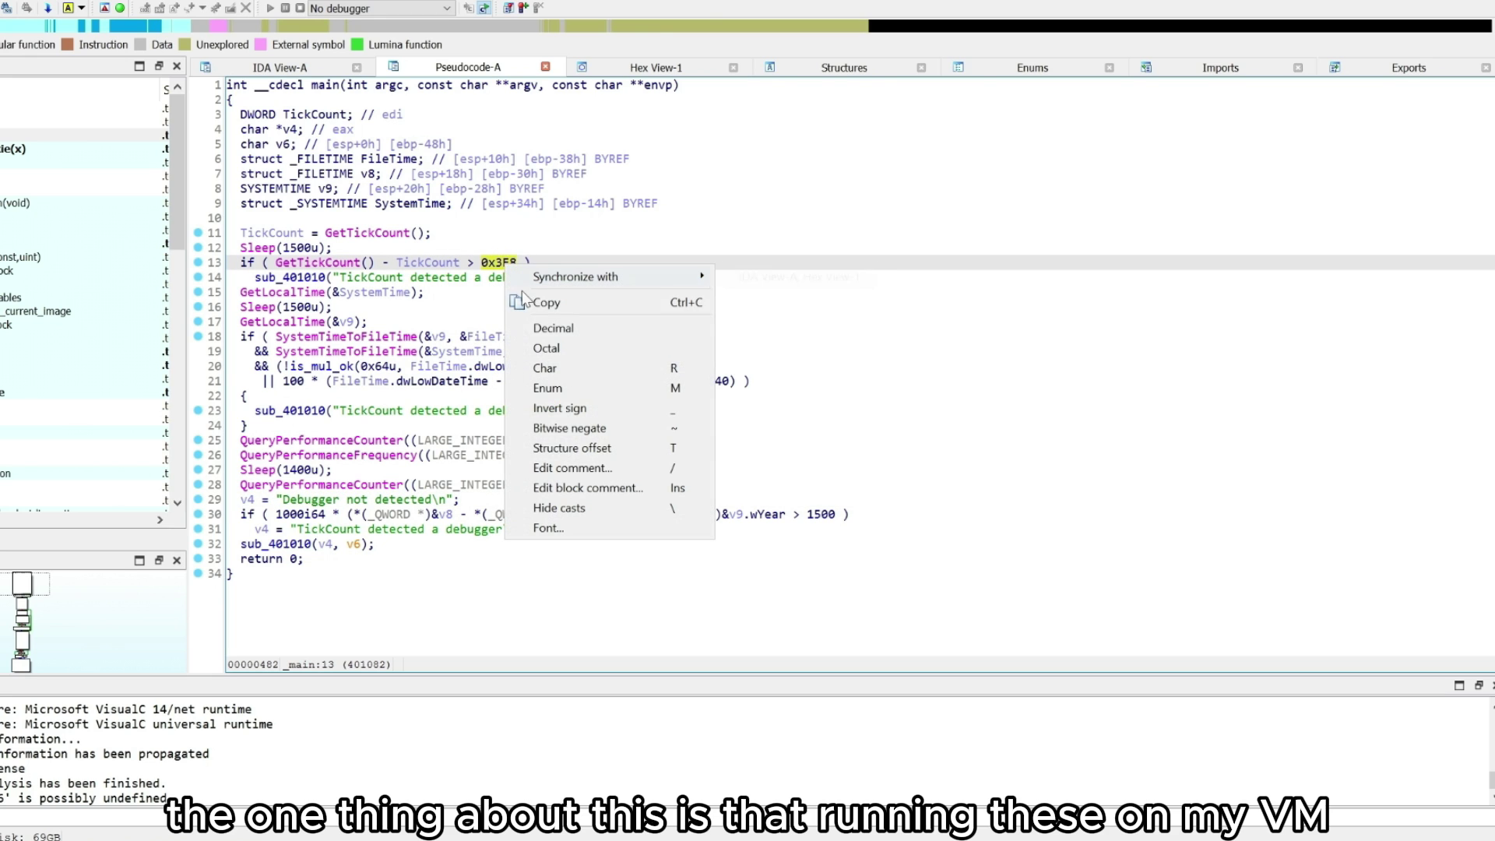
{"action": "left_click", "coordinate": [558, 327]}
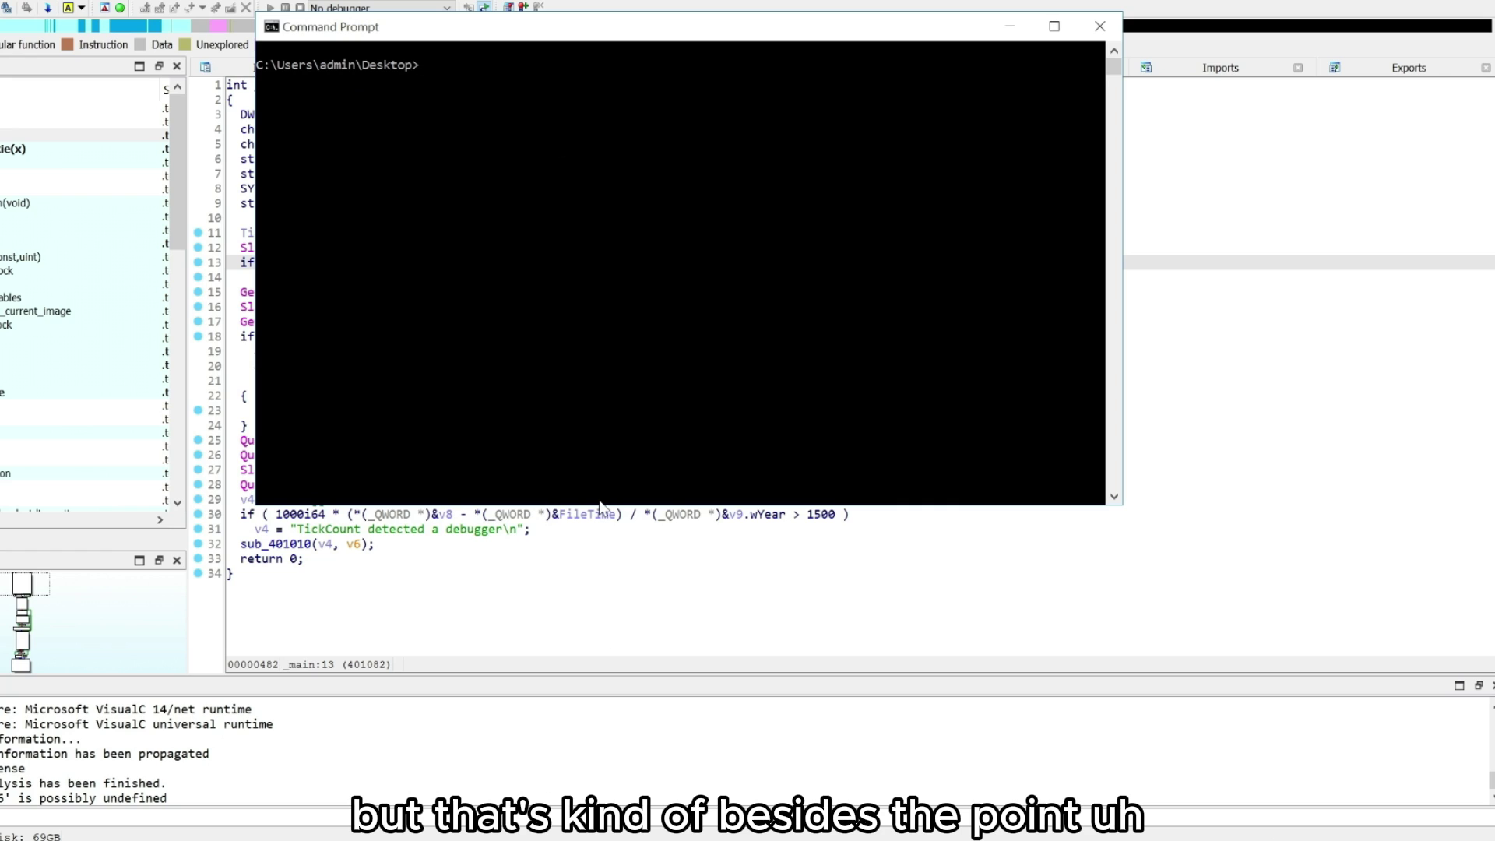
{"action": "type", "text": "cls"}
Step: Rerun Antidebug.exe and highlight its 'TickCount detected a debugger' output
{"action": "key", "text": "Up"}
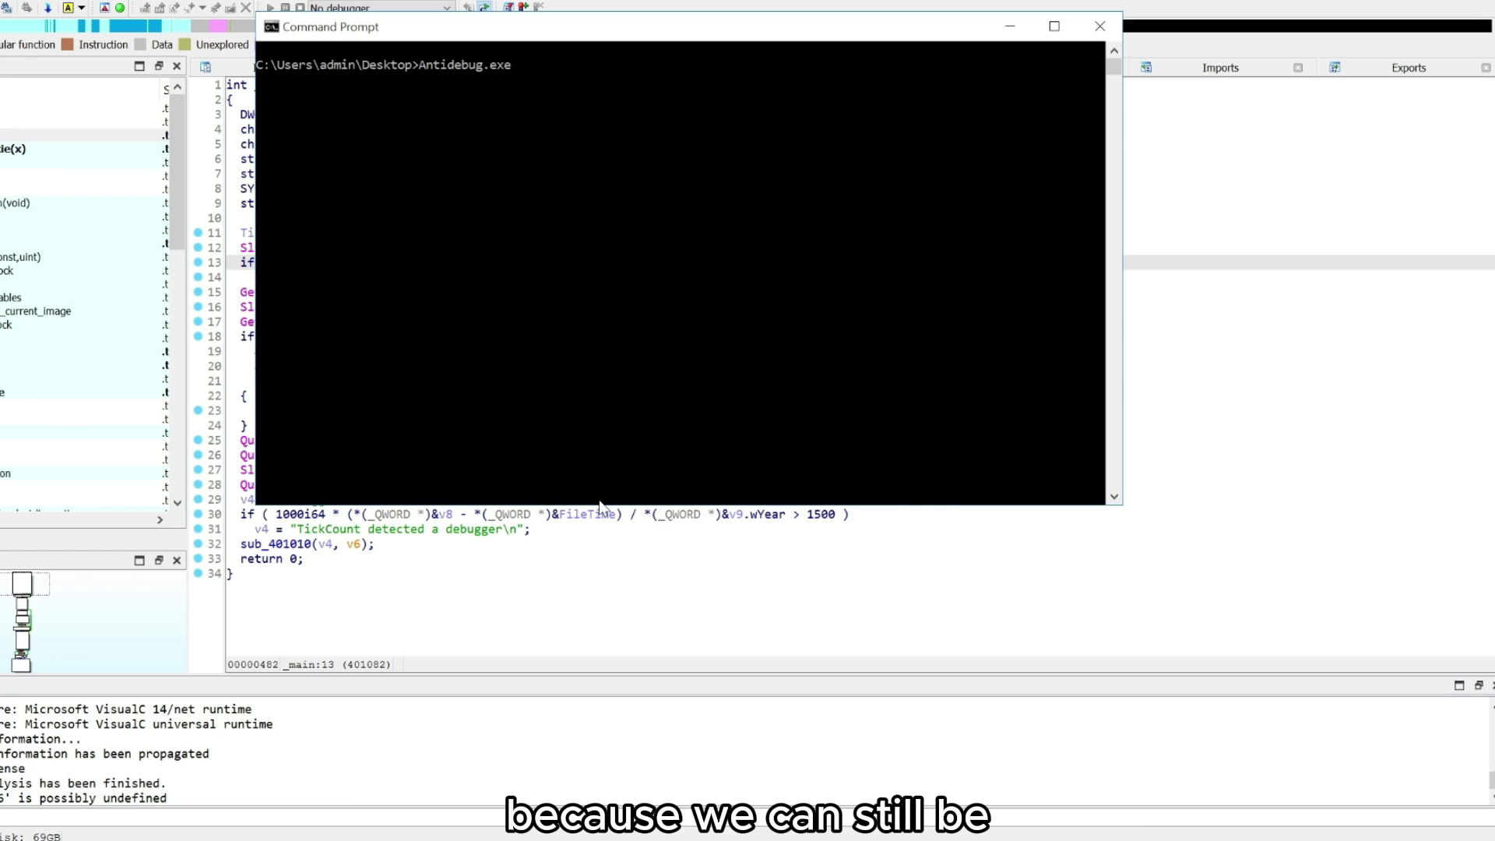
{"action": "key", "text": "Return"}
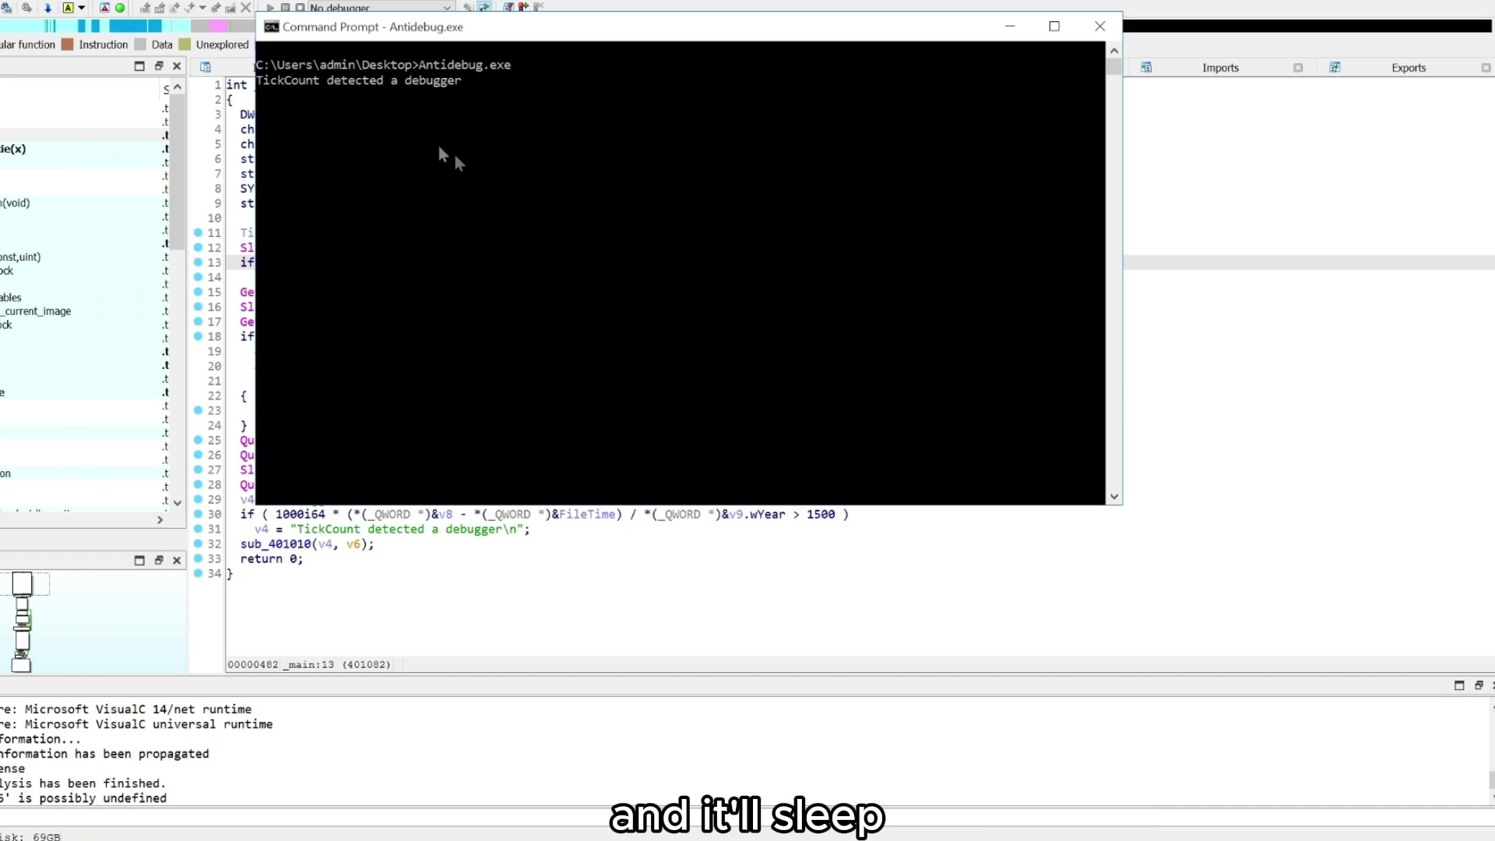
{"action": "left_click_drag", "start_coordinate": [263, 79], "coordinate": [436, 93]}
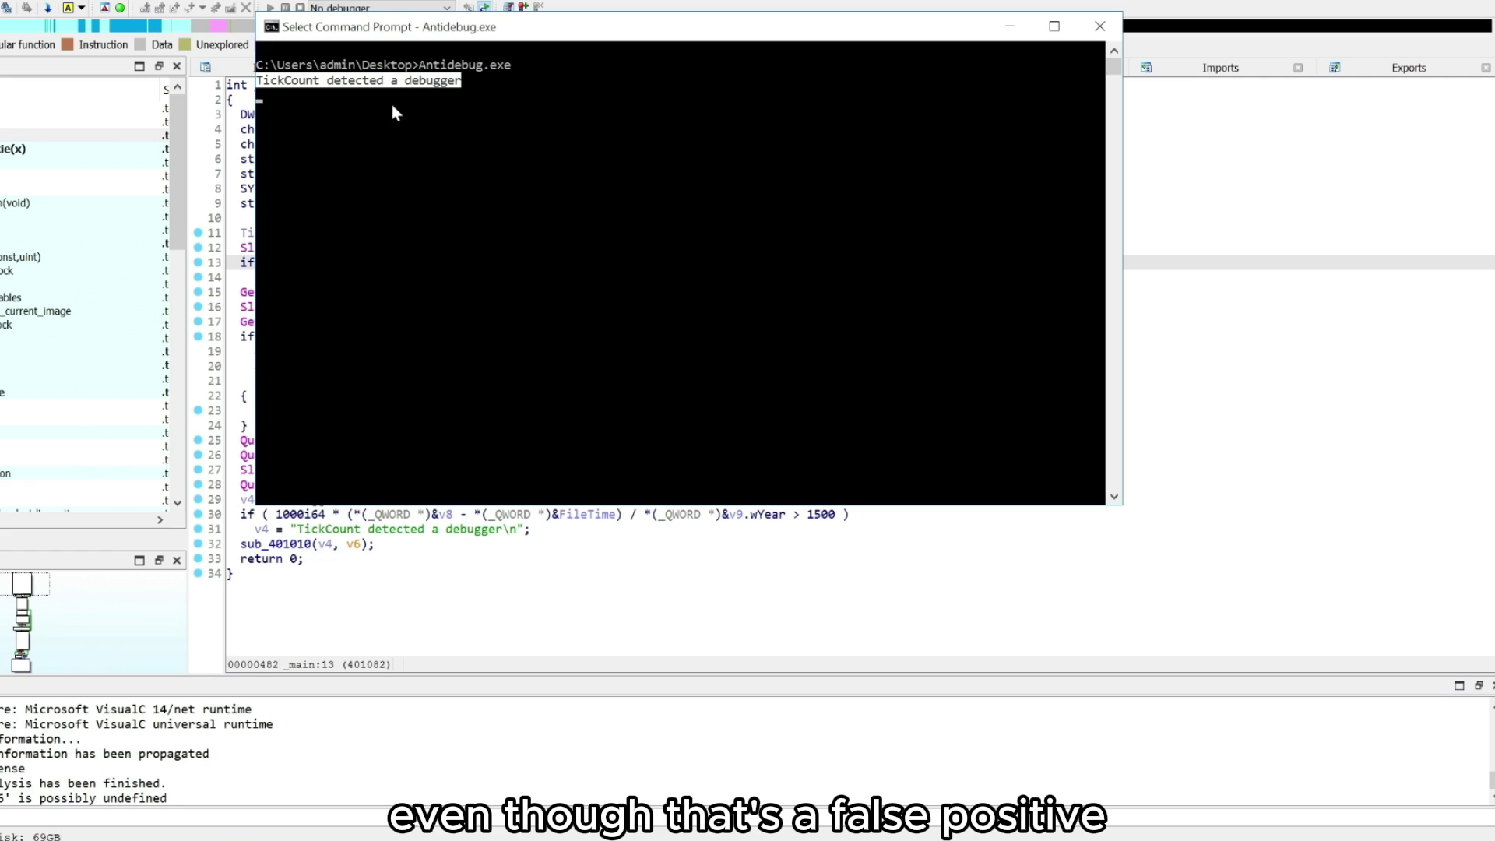
{"action": "left_click_drag", "start_coordinate": [331, 29], "coordinate": [521, 45]}
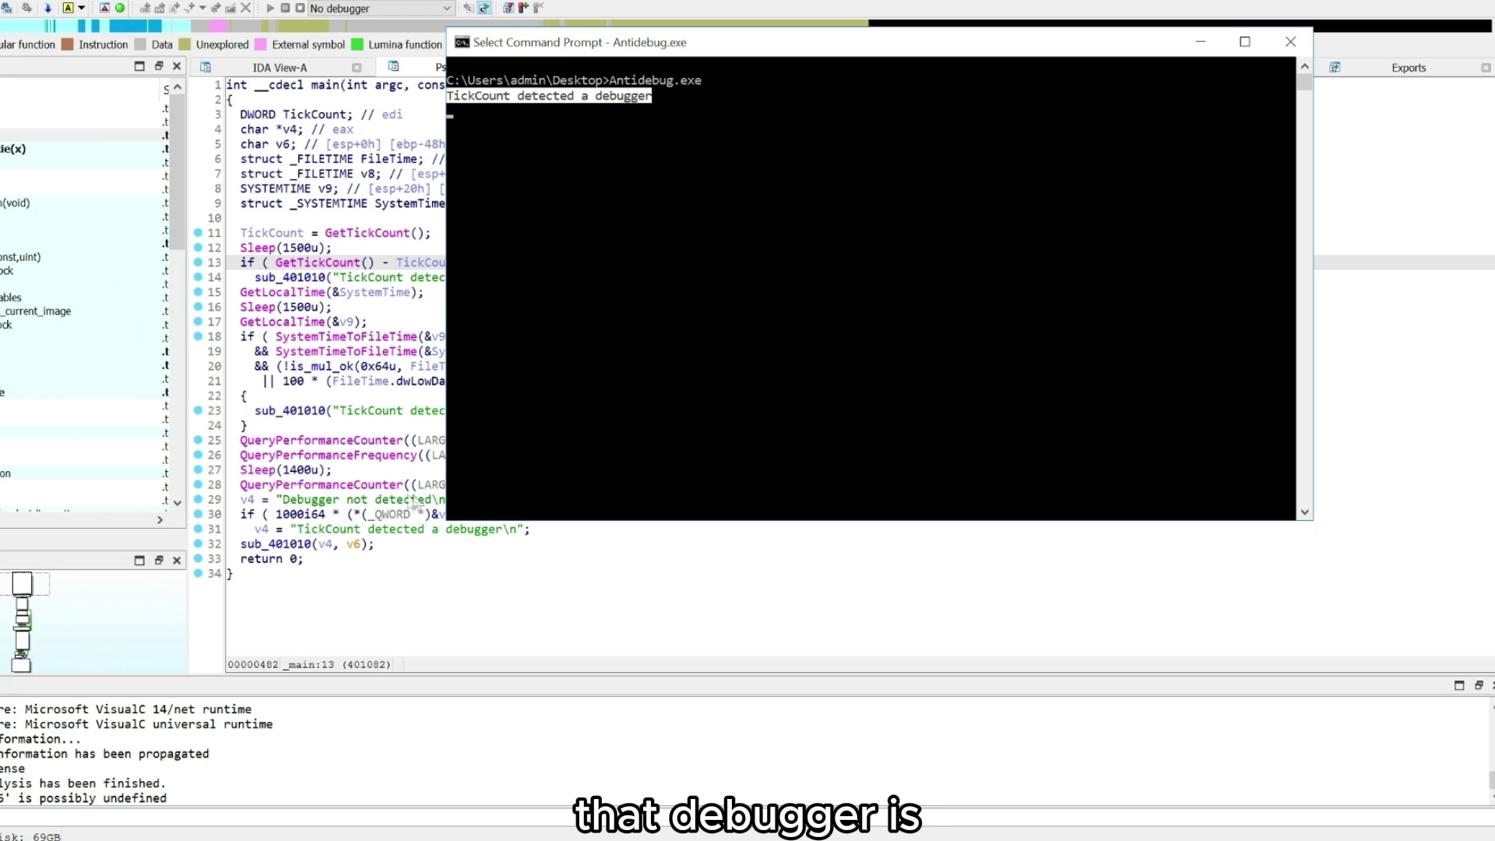
Step: Let the program continue to 'Debugger not detected', then close the console
{"action": "left_click", "coordinate": [513, 297]}
{"action": "key", "text": "Escape"}
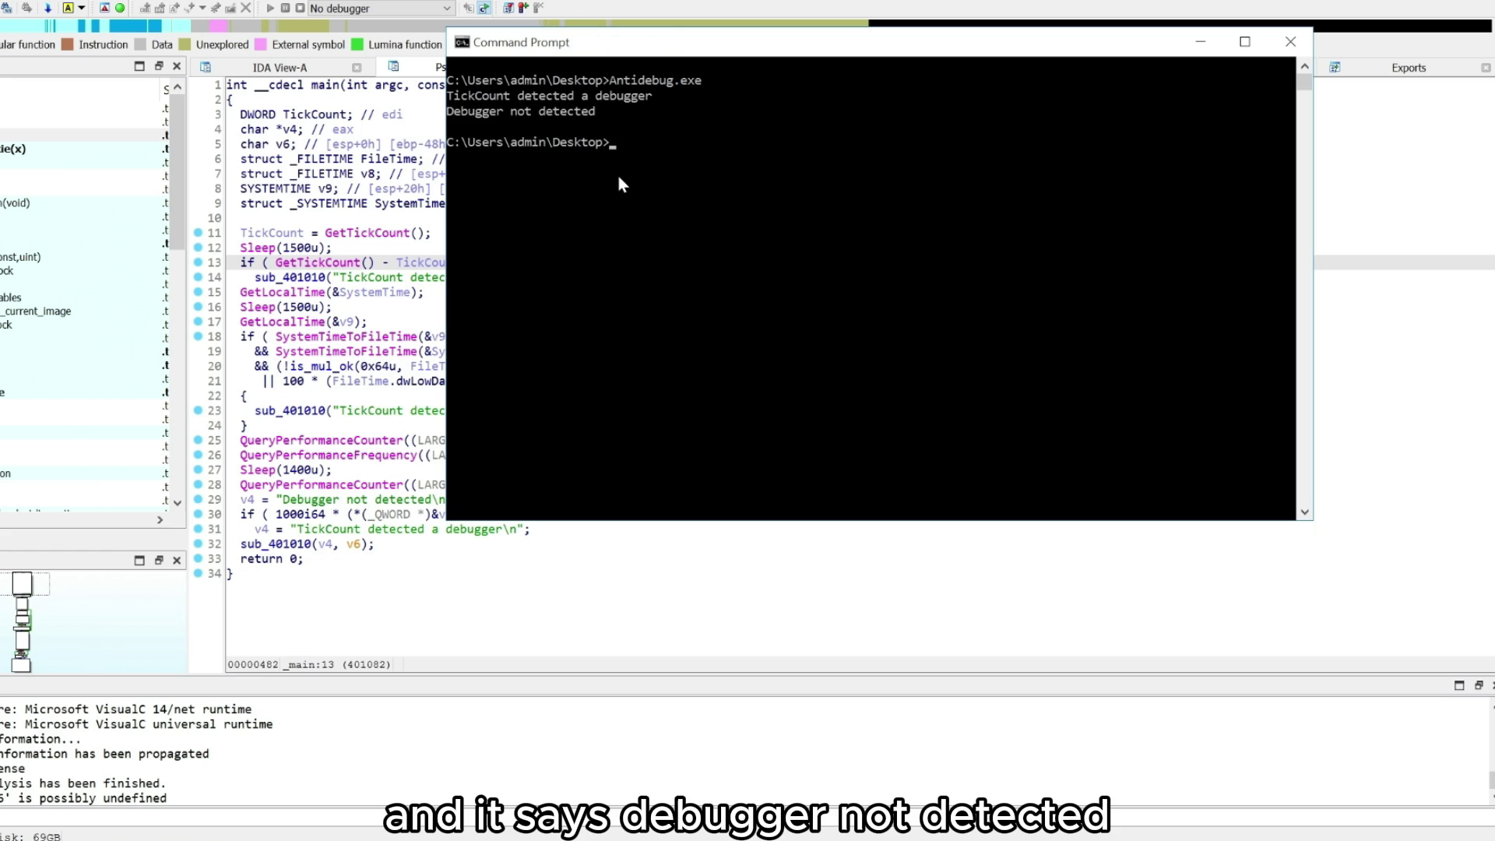
{"action": "left_click_drag", "start_coordinate": [581, 113], "coordinate": [515, 117]}
{"action": "left_click", "coordinate": [506, 114]}
{"action": "left_click", "coordinate": [1289, 42]}
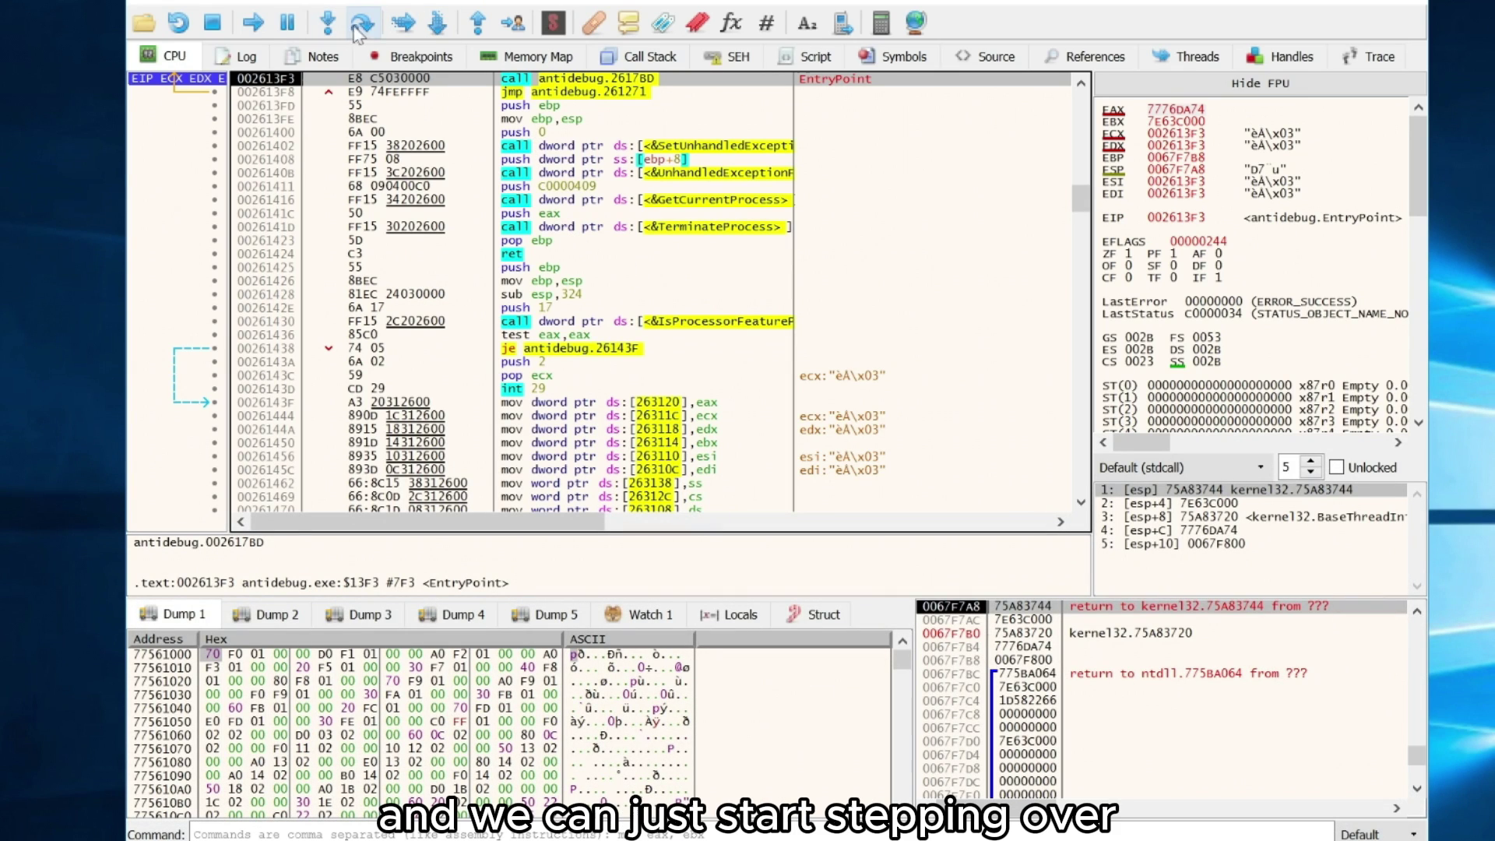
Step: Step through the startup code from the entry point into main
{"action": "left_click", "coordinate": [362, 26]}
{"action": "left_click", "coordinate": [364, 27]}
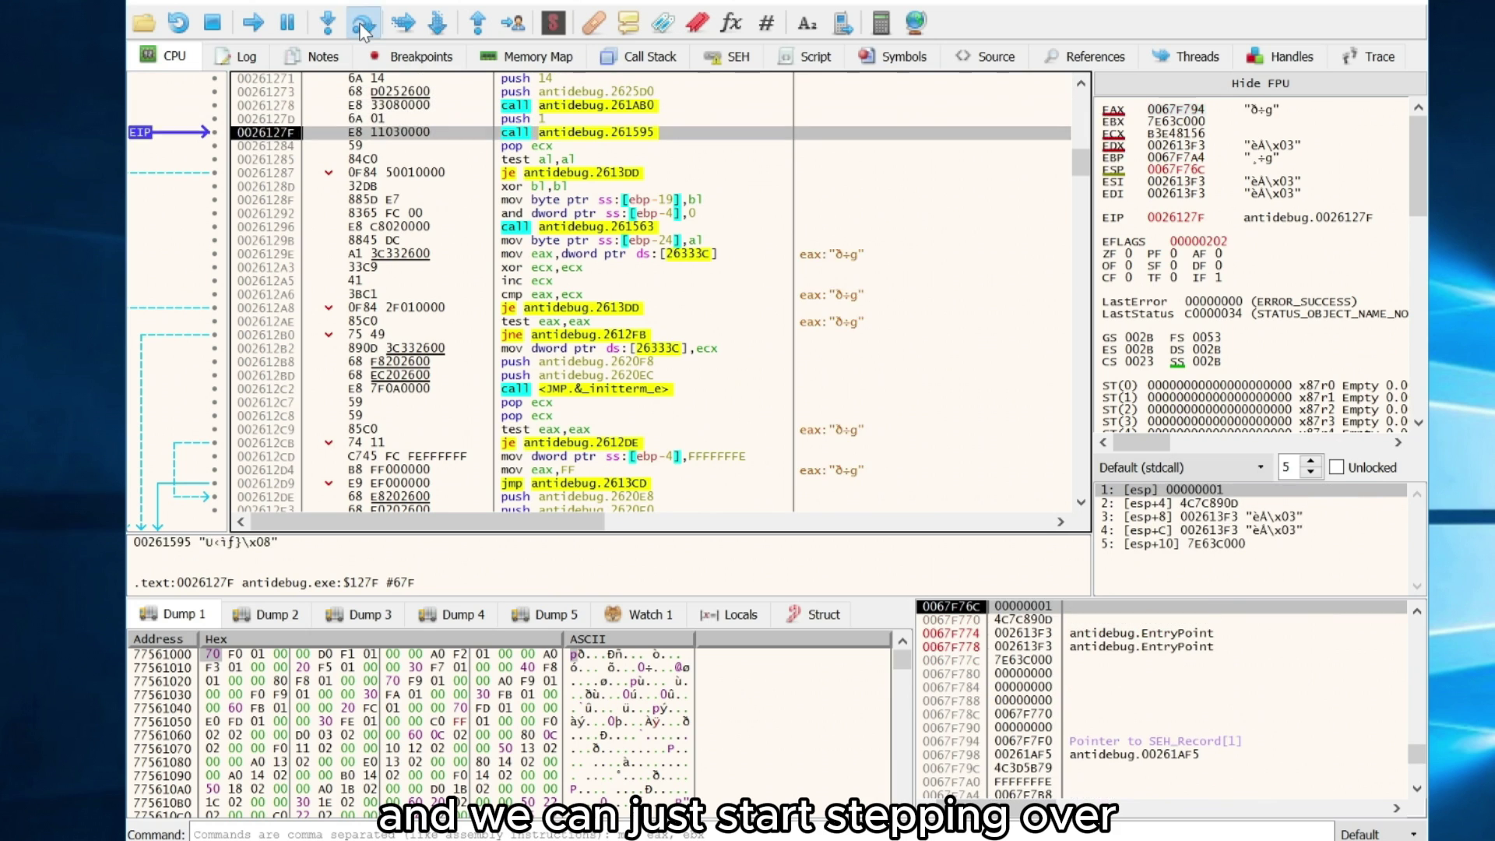
{"action": "left_click", "coordinate": [364, 31]}
{"action": "left_click", "coordinate": [365, 31]}
{"action": "left_click", "coordinate": [364, 30]}
{"action": "left_click", "coordinate": [364, 31]}
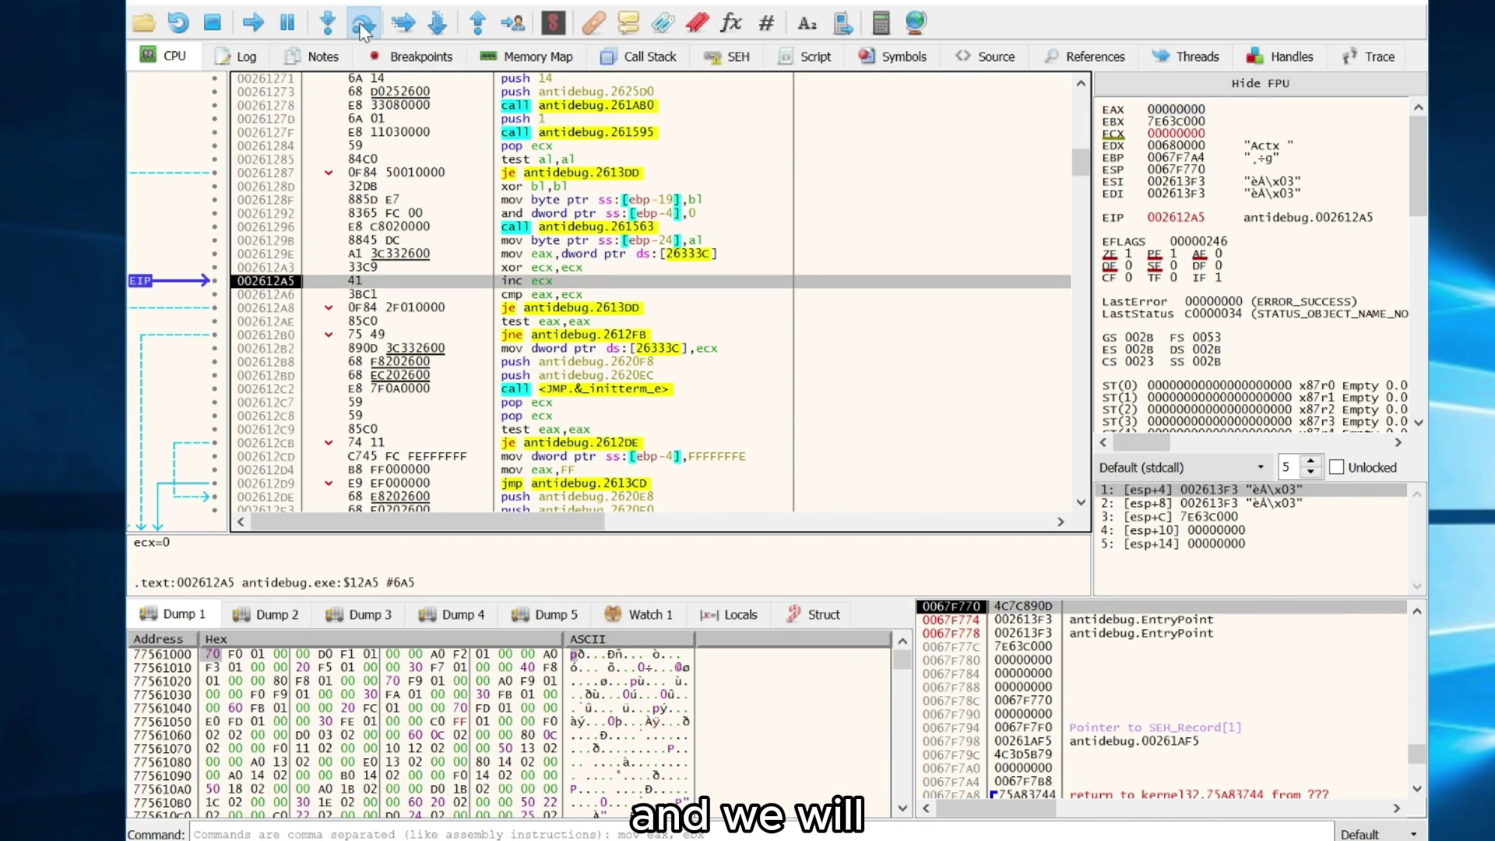
{"action": "left_click", "coordinate": [363, 29]}
{"action": "left_click", "coordinate": [363, 30]}
{"action": "left_click", "coordinate": [363, 28]}
{"action": "left_click", "coordinate": [363, 29]}
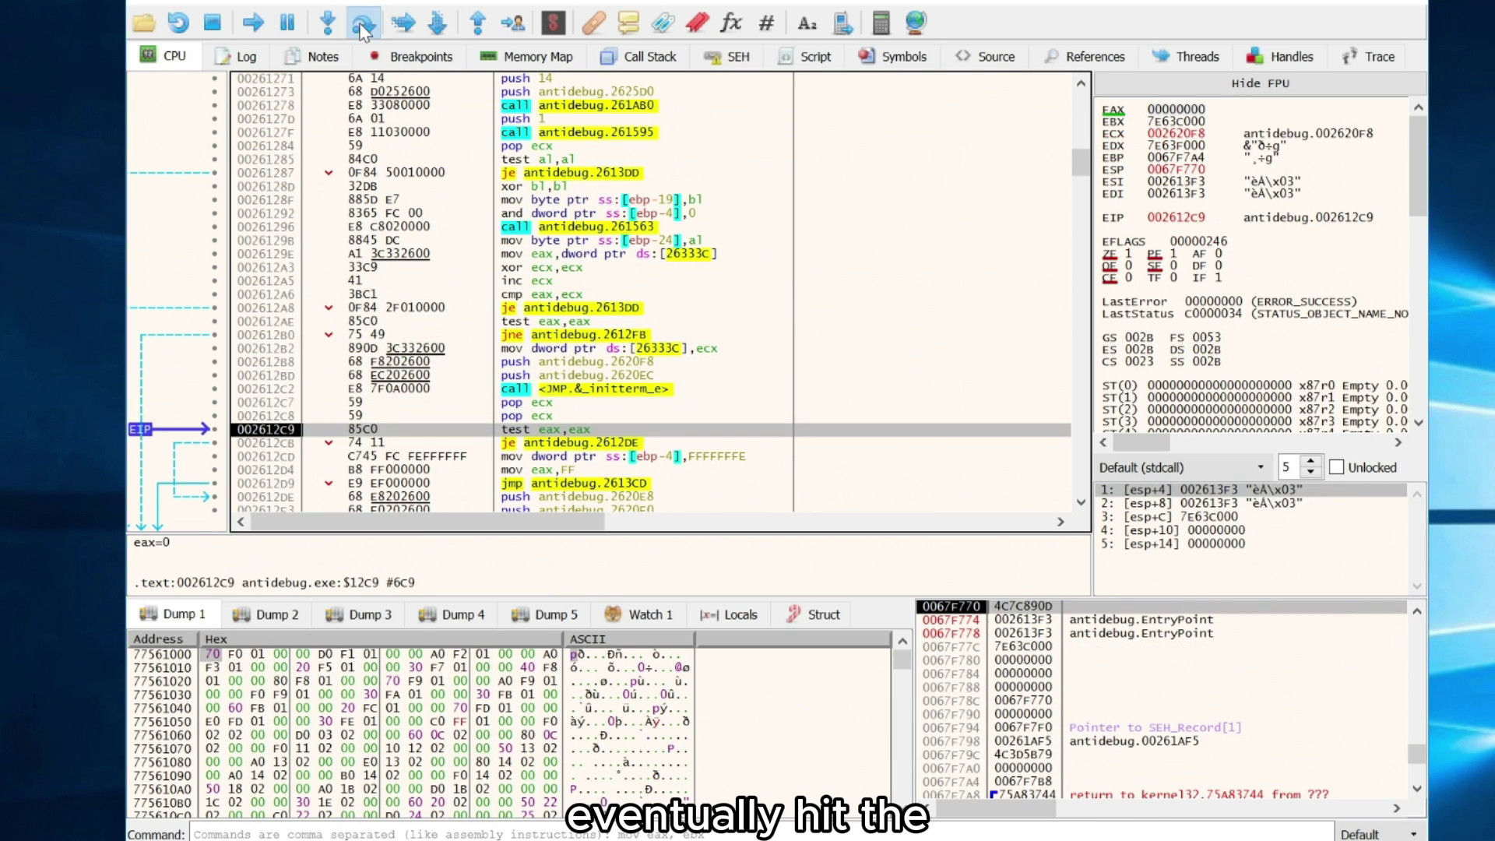
{"action": "left_click", "coordinate": [363, 29]}
{"action": "key", "text": "F7"}
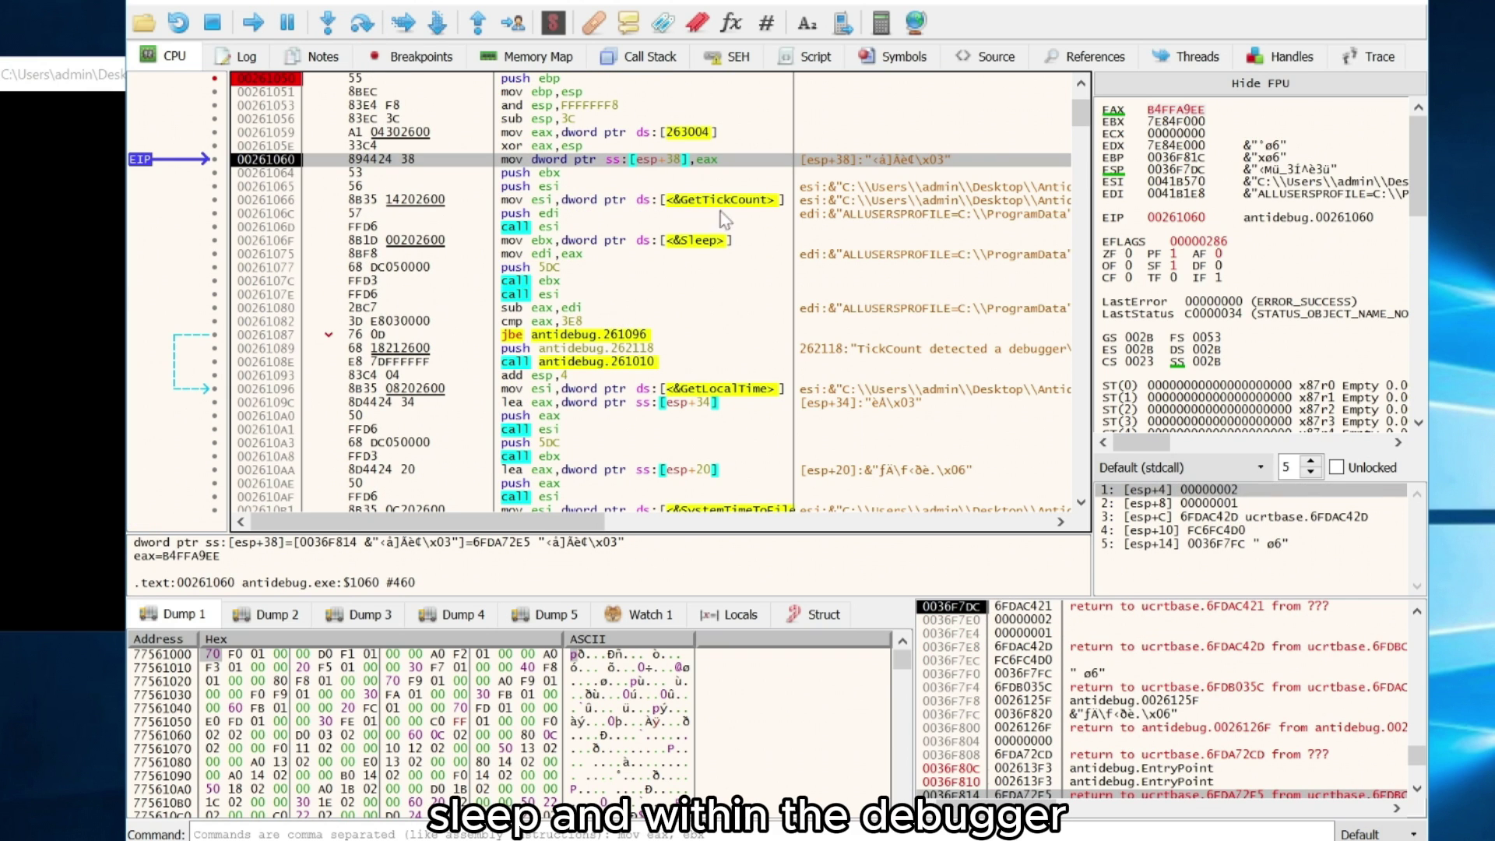
{"action": "scroll", "coordinate": [753, 209], "scroll_direction": "down", "scroll_amount": 1}
{"action": "scroll", "coordinate": [714, 221], "scroll_direction": "down", "scroll_amount": 2}
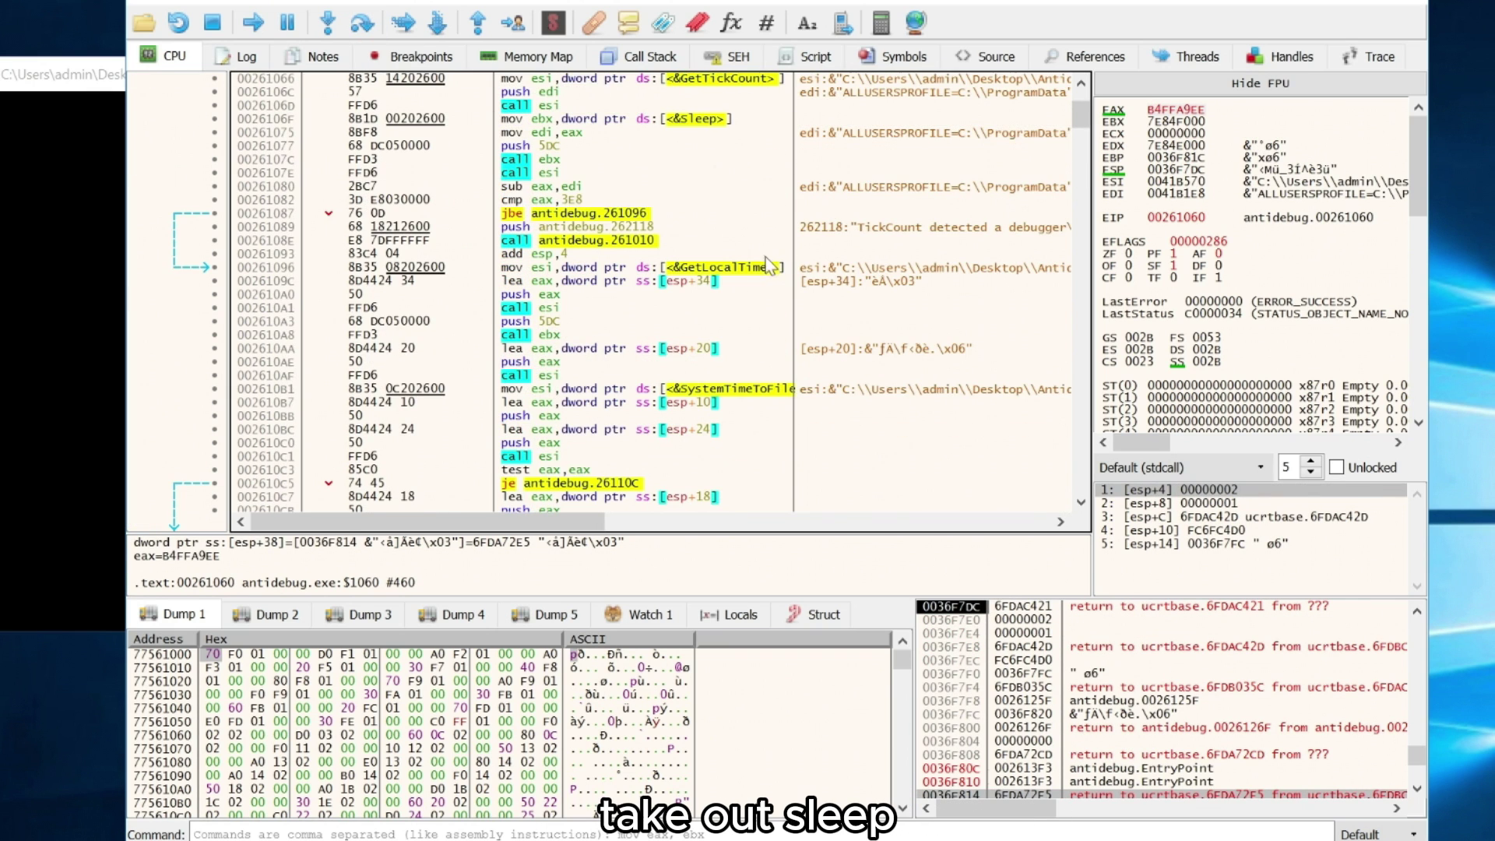
{"action": "scroll", "coordinate": [764, 280], "scroll_direction": "down", "scroll_amount": 1}
{"action": "scroll", "coordinate": [736, 271], "scroll_direction": "down", "scroll_amount": 4}
Step: Inspect the je at 002610C5 and jbe at 00261087, then step over GetTickCount and Sleep
{"action": "left_click", "coordinate": [662, 281]}
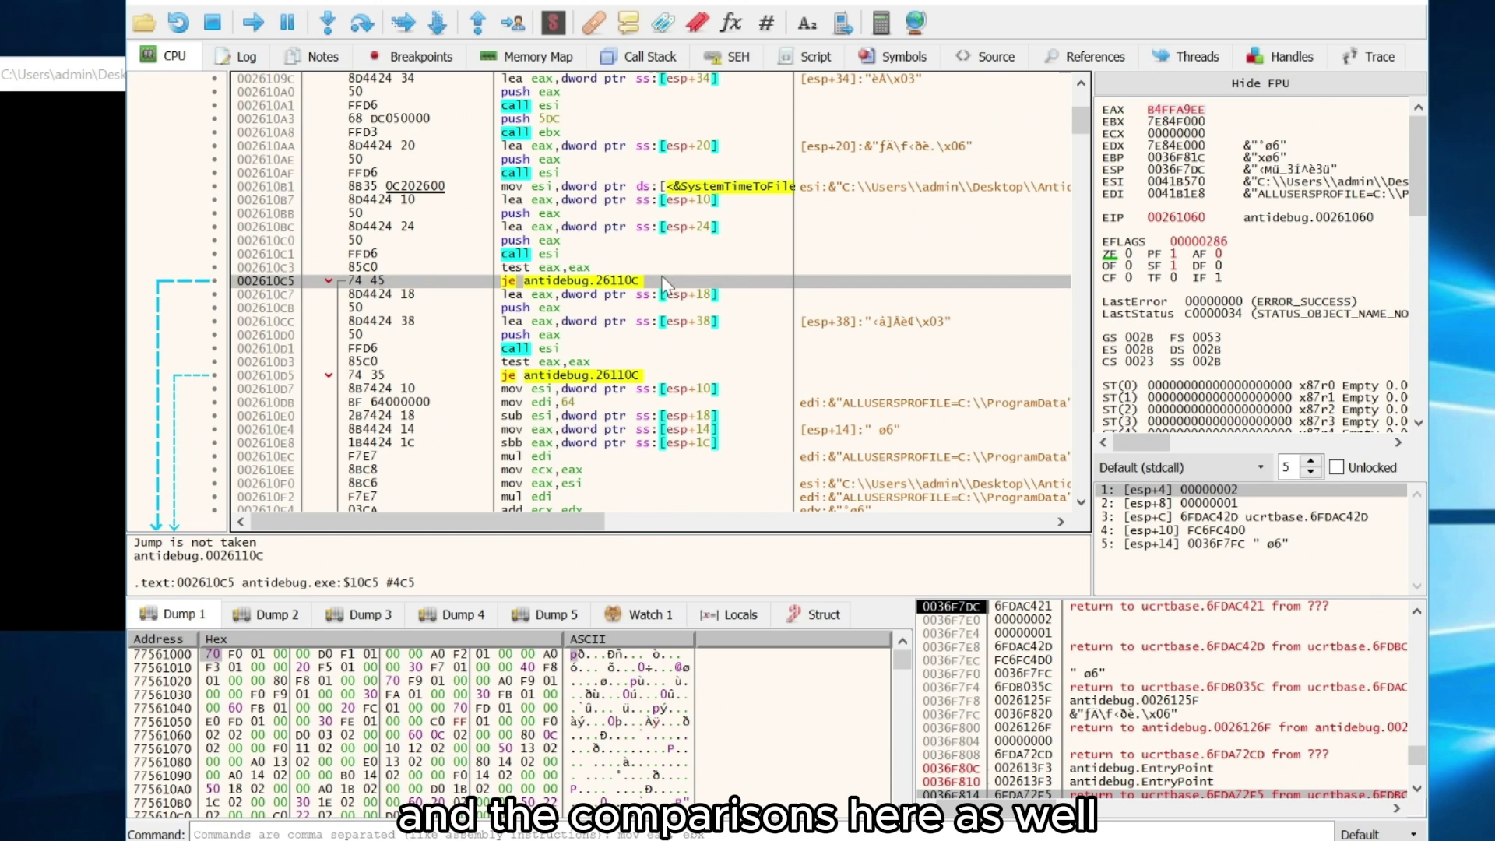
{"action": "scroll", "coordinate": [656, 286], "scroll_direction": "up", "scroll_amount": 2}
{"action": "scroll", "coordinate": [653, 292], "scroll_direction": "up", "scroll_amount": 2}
{"action": "scroll", "coordinate": [595, 321], "scroll_direction": "up", "scroll_amount": 2}
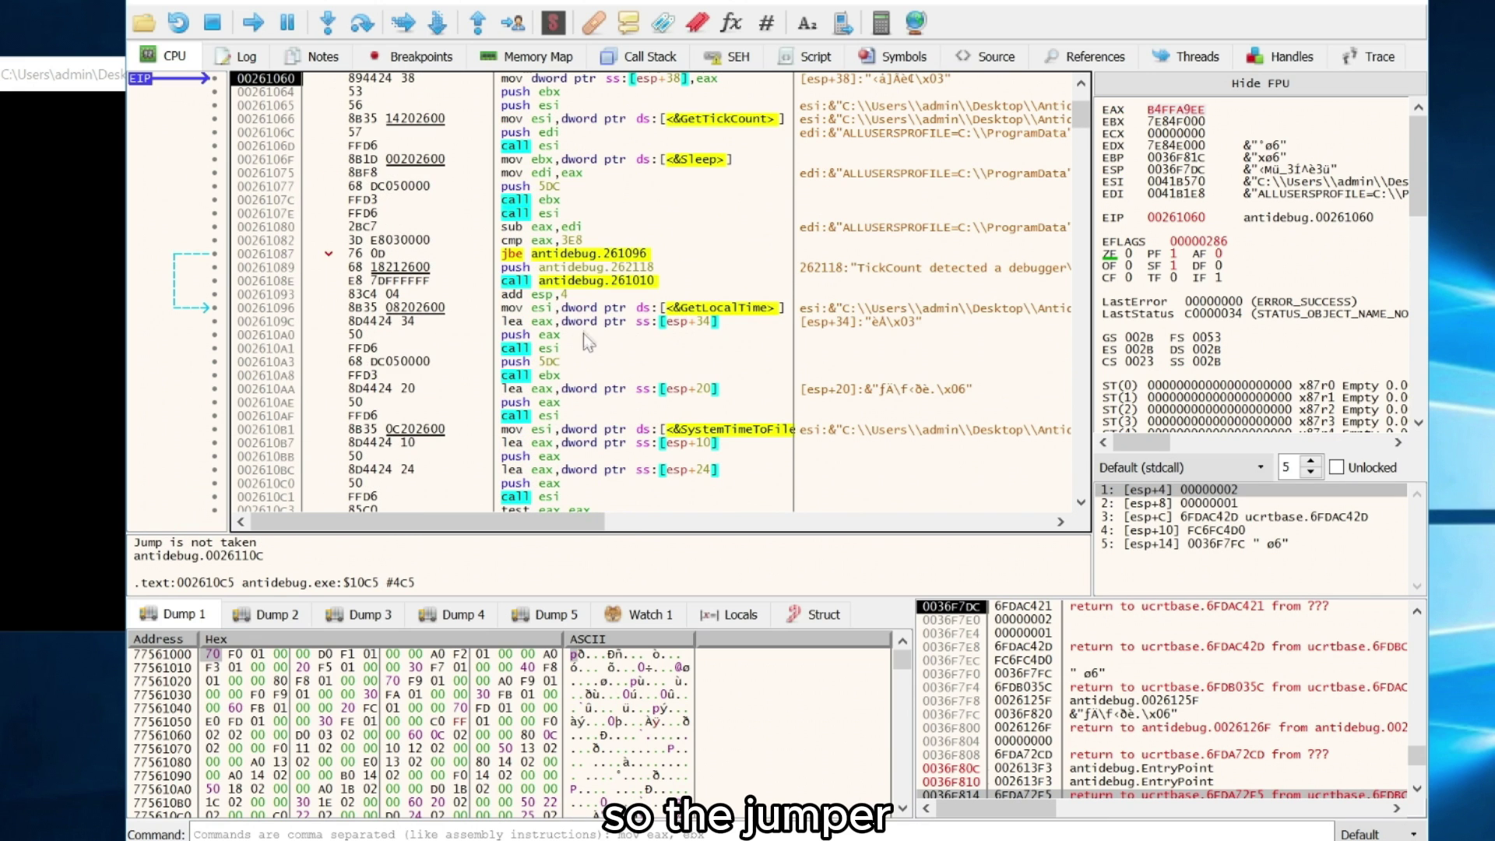
{"action": "left_click", "coordinate": [506, 255]}
{"action": "scroll", "coordinate": [504, 254], "scroll_direction": "up", "scroll_amount": 4}
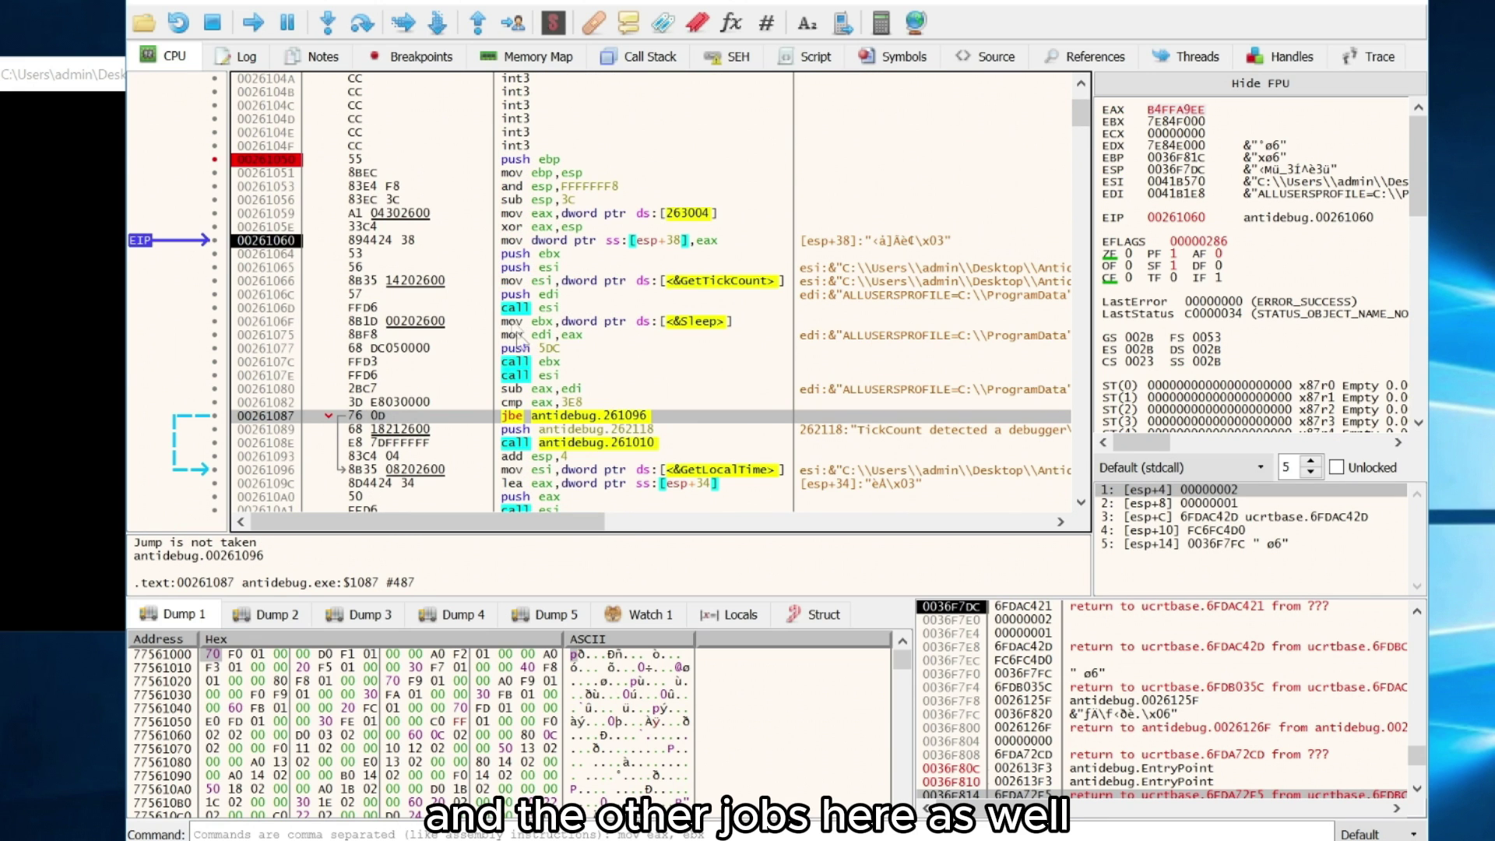
{"action": "left_click", "coordinate": [361, 24]}
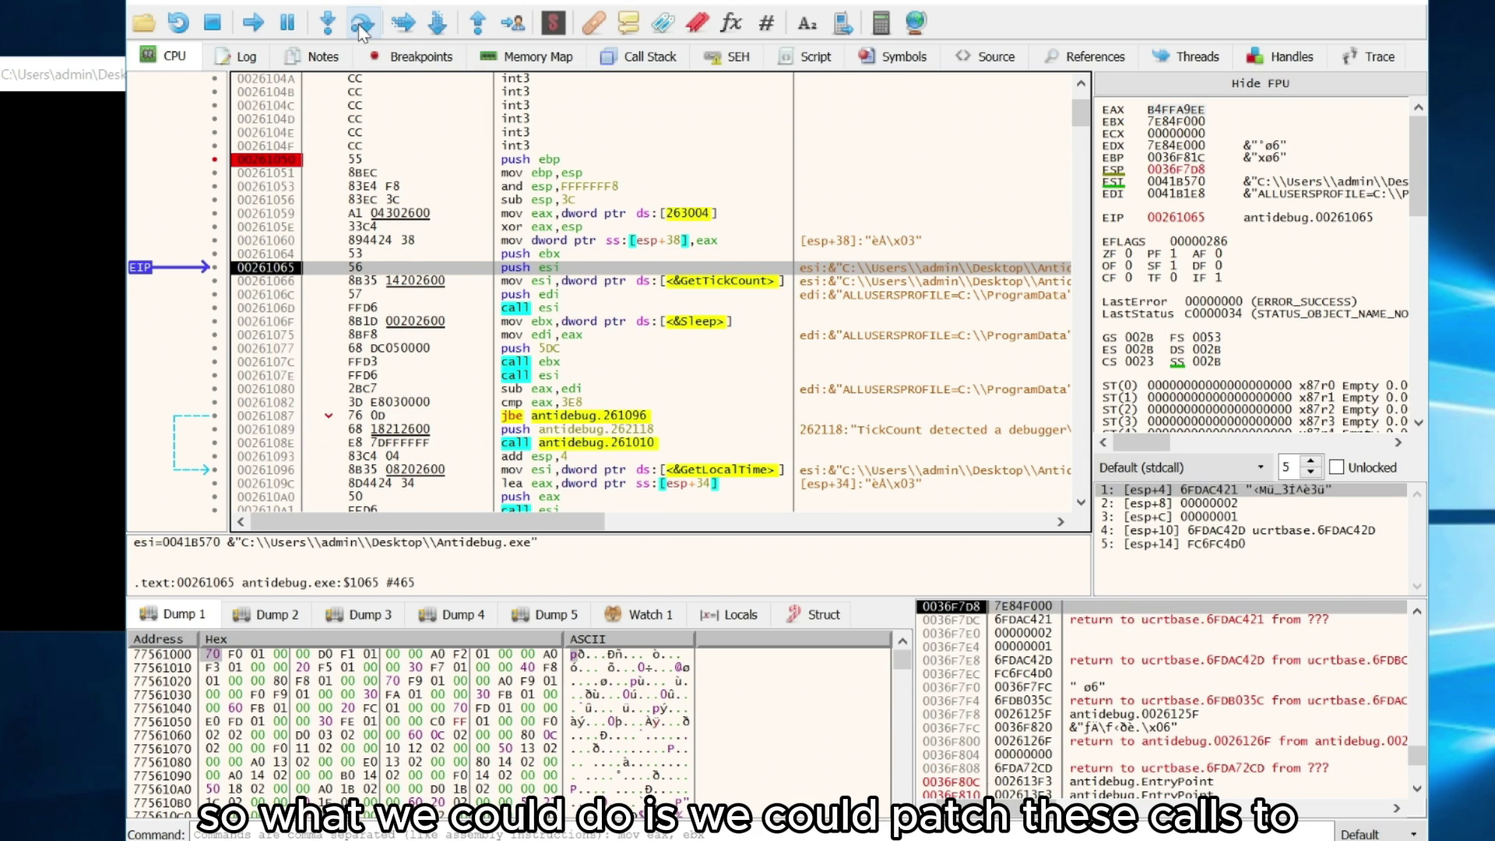
{"action": "left_click", "coordinate": [361, 24]}
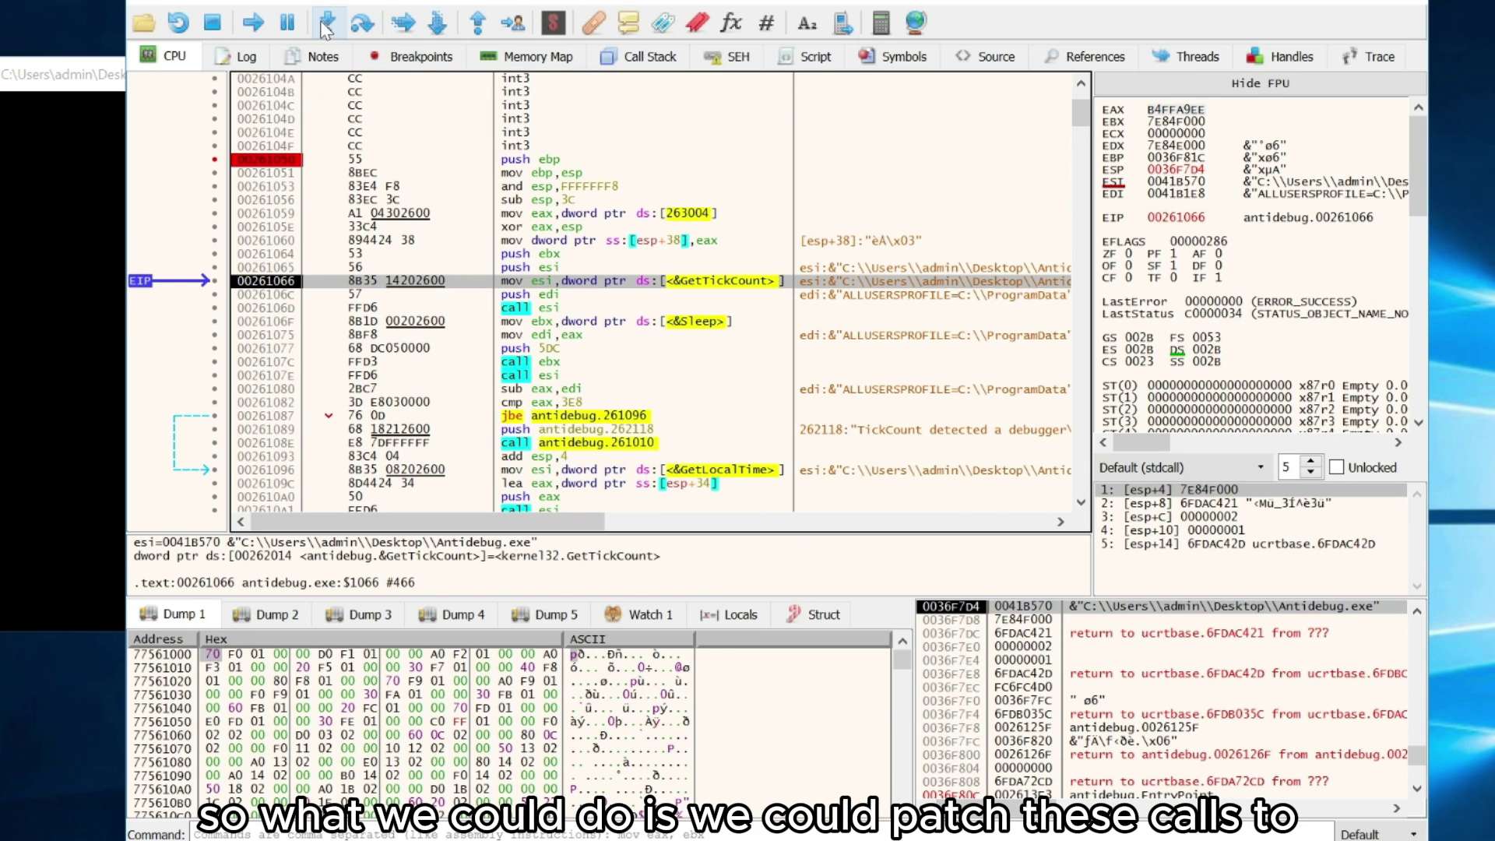
{"action": "left_click", "coordinate": [361, 31]}
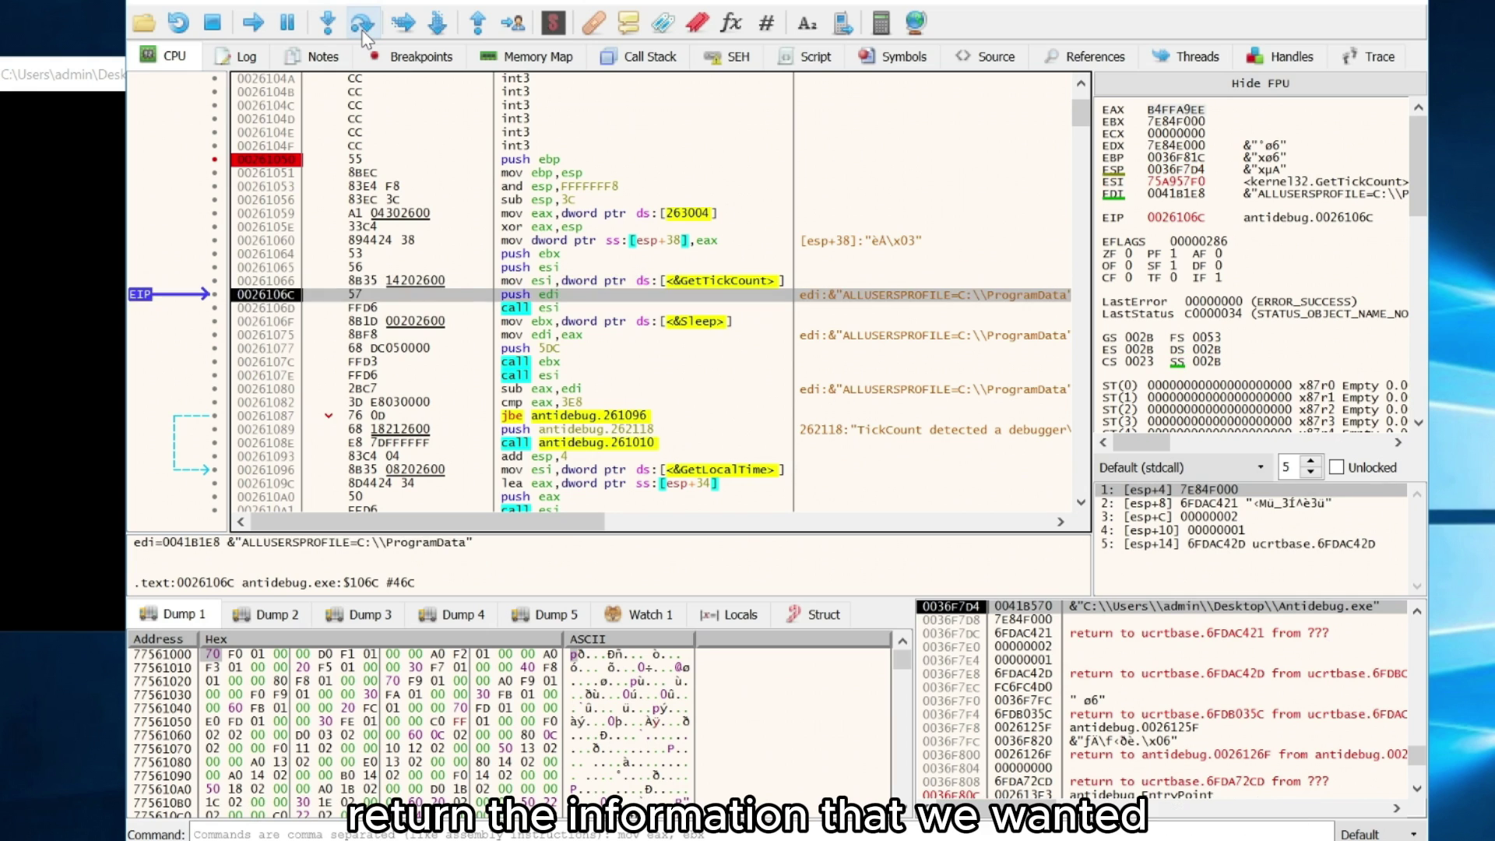
{"action": "left_click", "coordinate": [361, 31]}
{"action": "left_click", "coordinate": [361, 32]}
{"action": "left_click", "coordinate": [361, 32]}
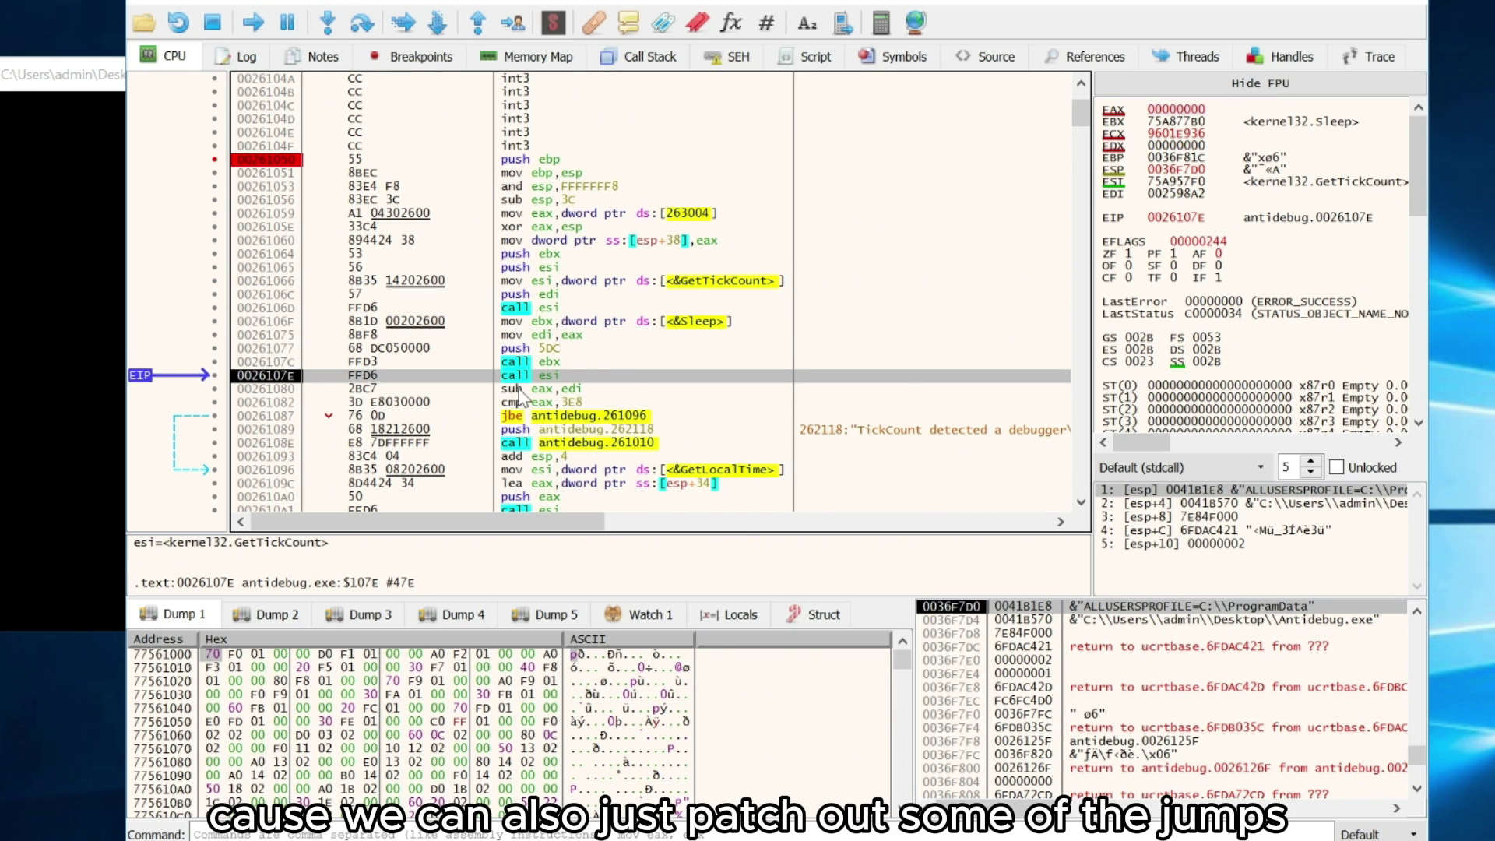
{"action": "scroll", "coordinate": [524, 386], "scroll_direction": "down", "scroll_amount": 1}
{"action": "scroll", "coordinate": [525, 389], "scroll_direction": "down", "scroll_amount": 4}
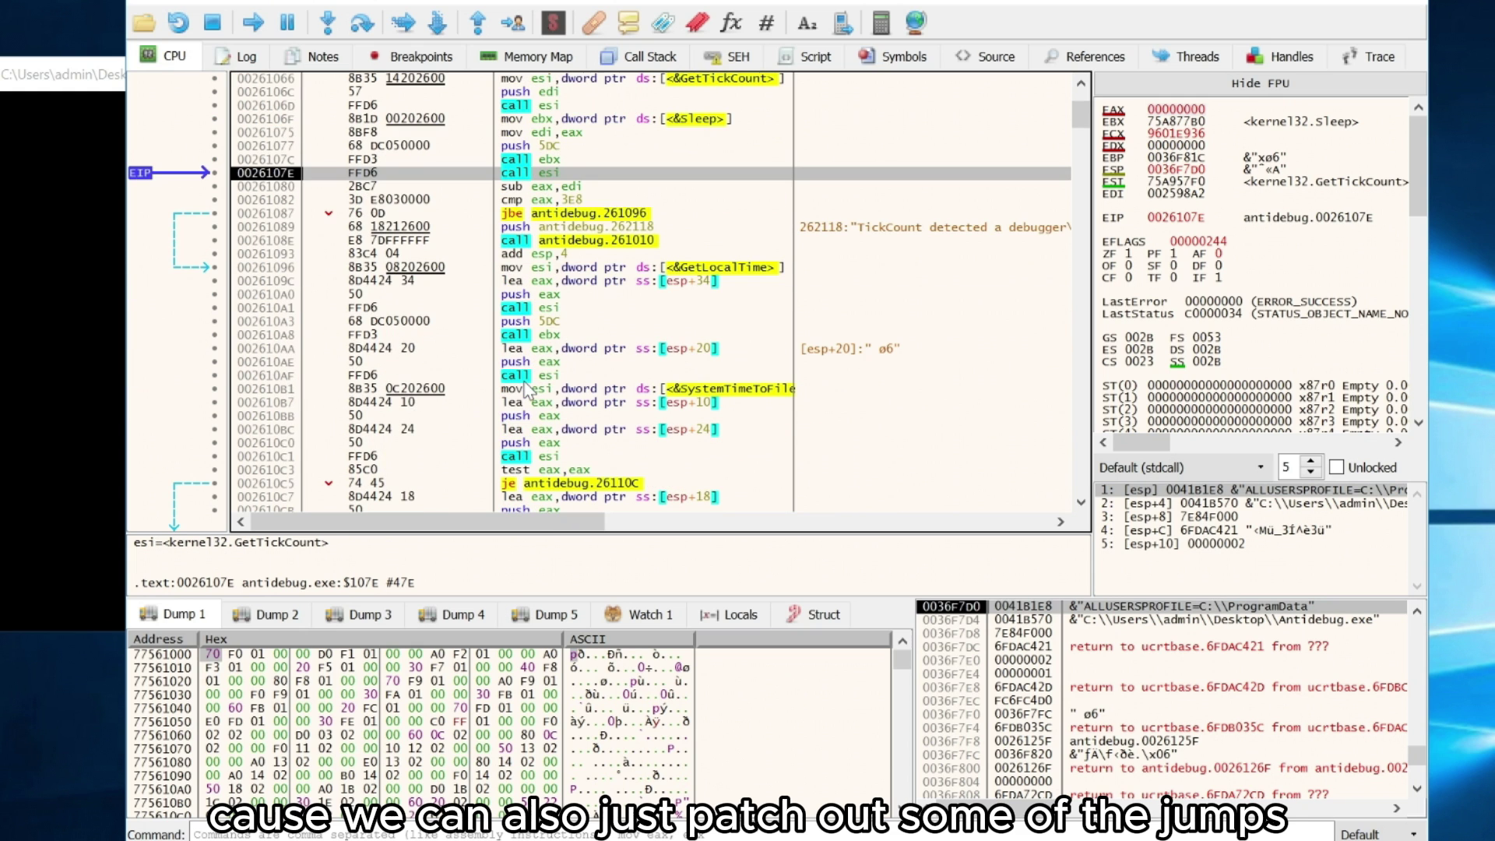
{"action": "scroll", "coordinate": [525, 388], "scroll_direction": "down", "scroll_amount": 2}
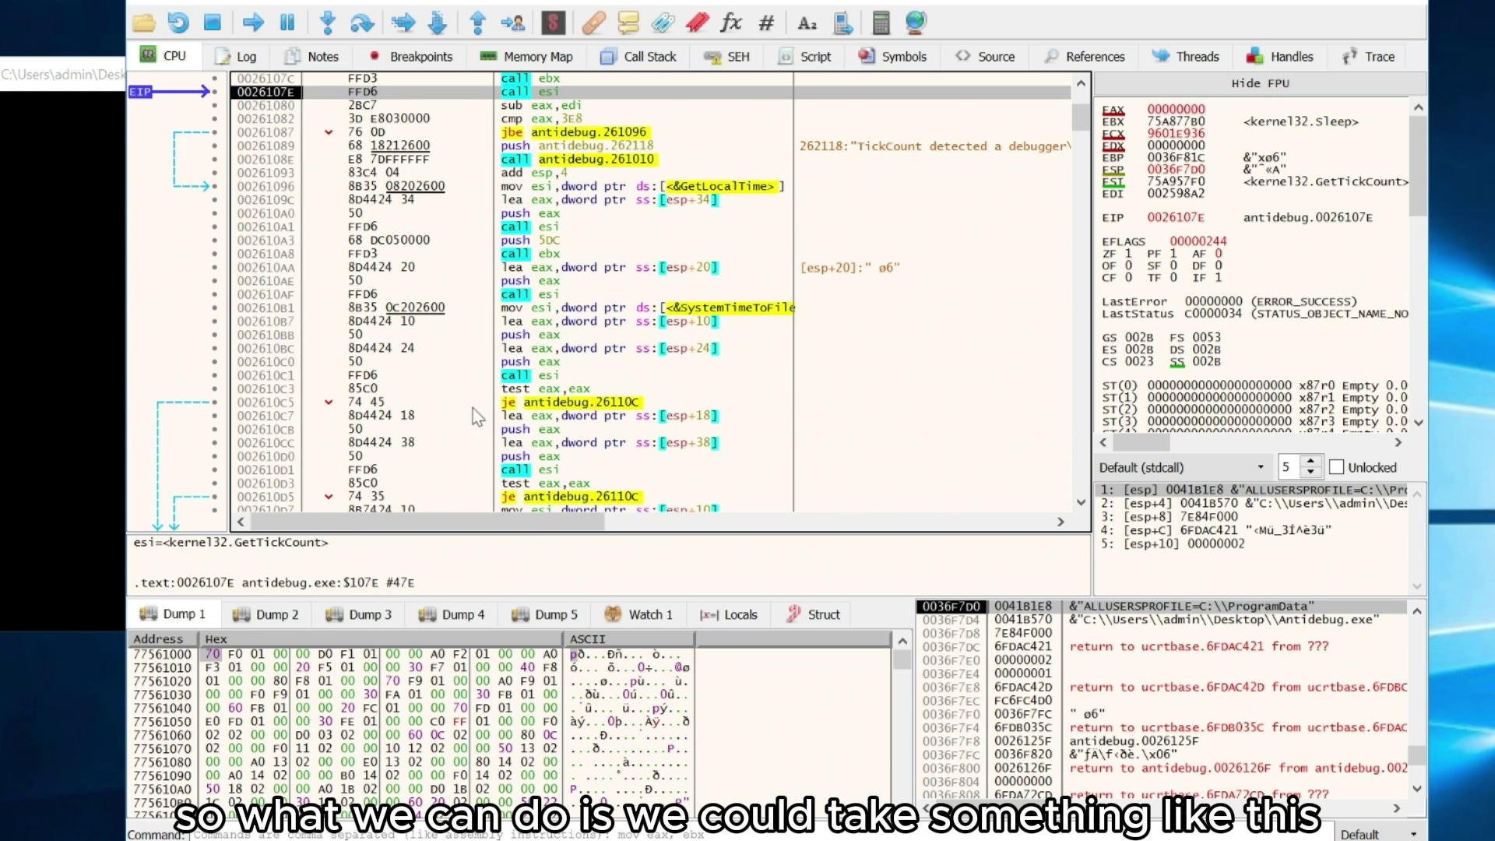
Step: Step past the second tick count and the elapsed-time check against 1000
{"action": "left_click", "coordinate": [449, 406]}
{"action": "scroll", "coordinate": [449, 405], "scroll_direction": "down", "scroll_amount": 3}
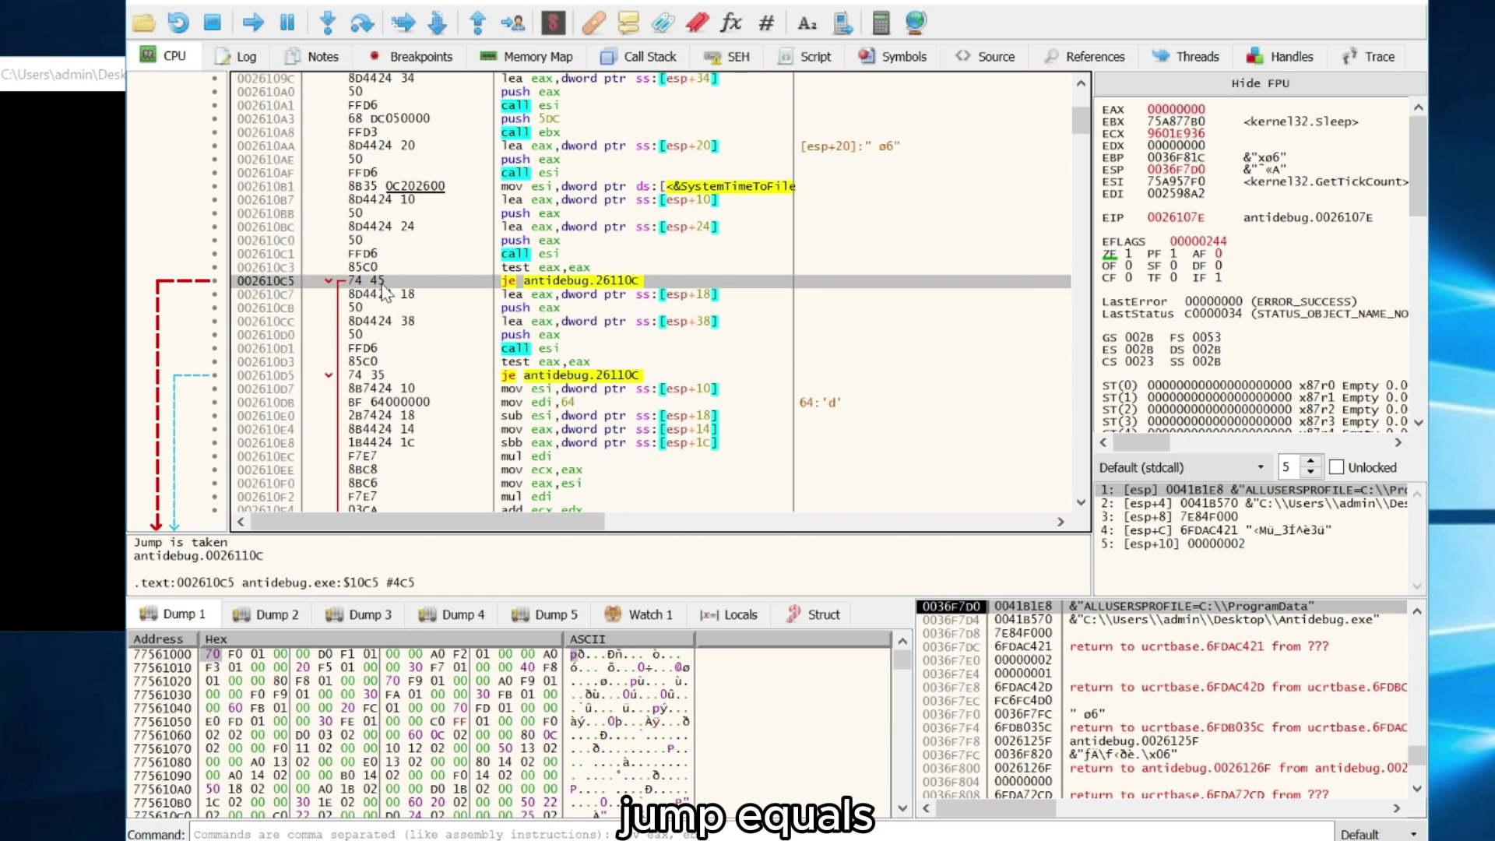
{"action": "left_click", "coordinate": [364, 23]}
{"action": "left_click", "coordinate": [364, 23]}
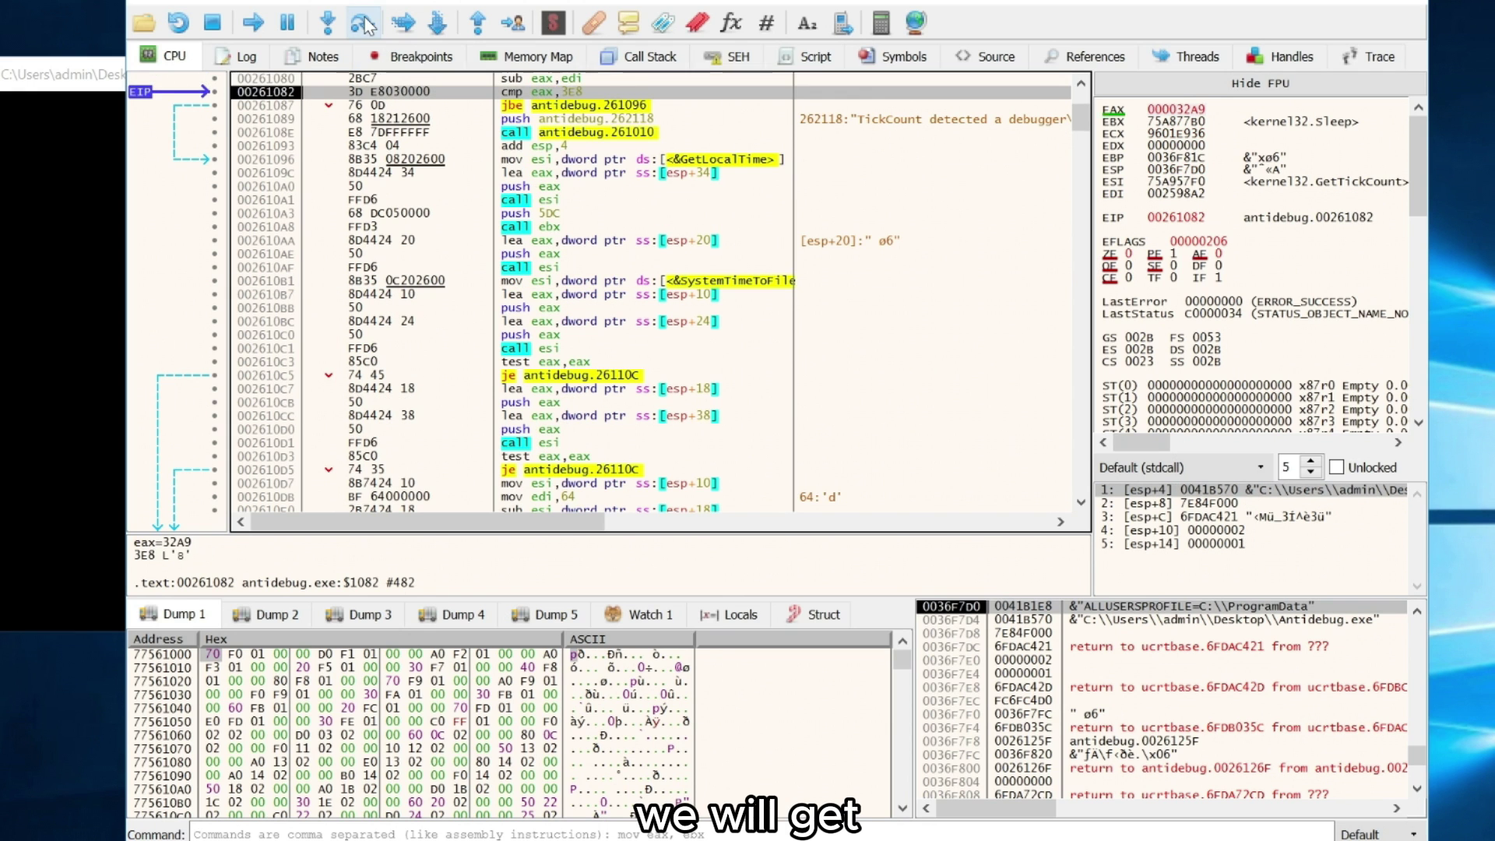
{"action": "left_click", "coordinate": [364, 23]}
{"action": "left_click", "coordinate": [364, 23]}
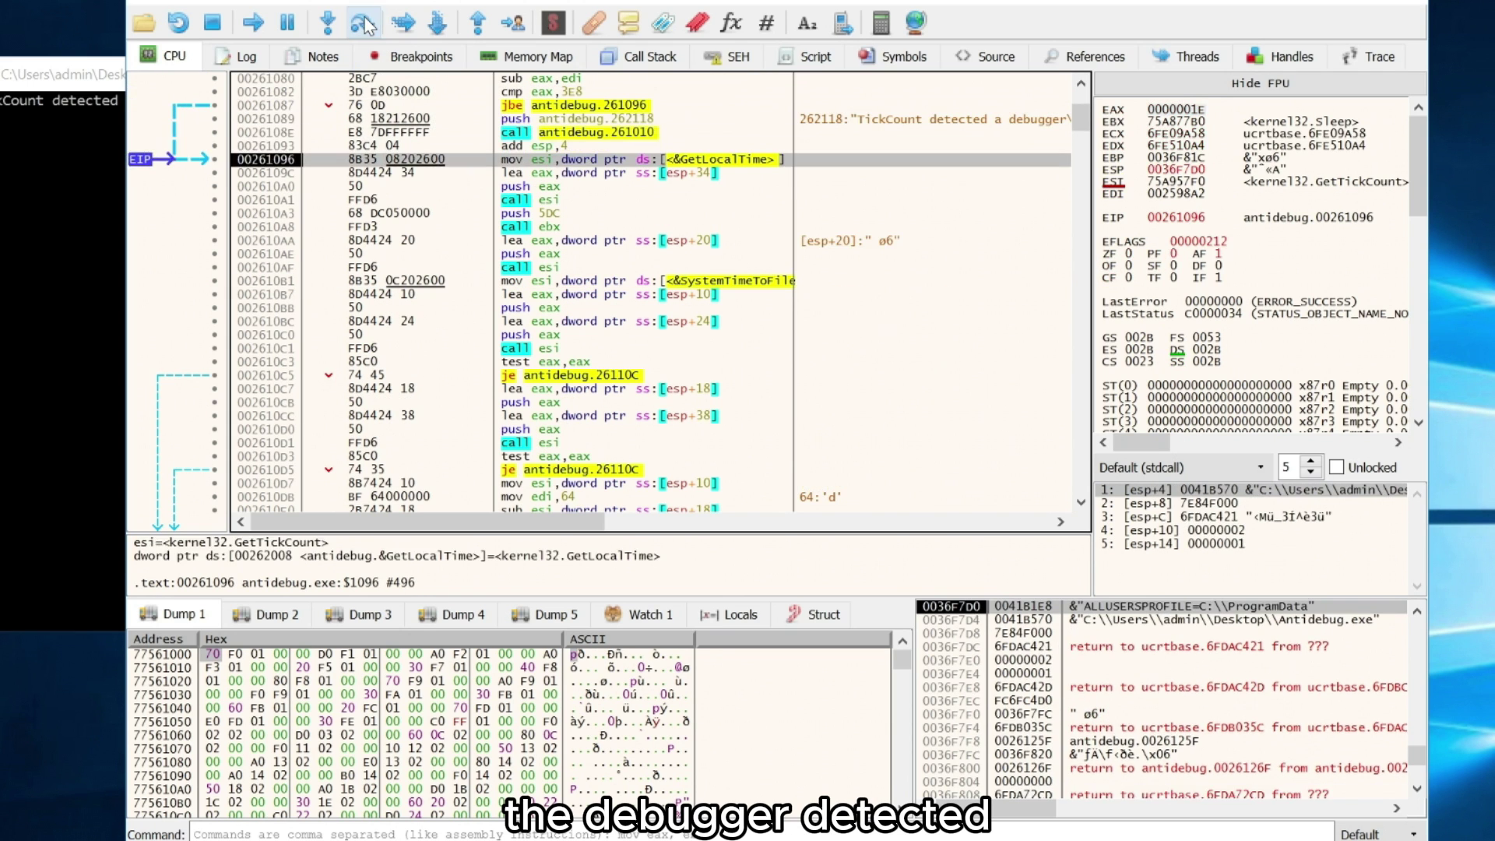
Step: Fill the je at 002610C5 with NOPs and run the patched program until it exits
{"action": "right_click", "coordinate": [596, 132]}
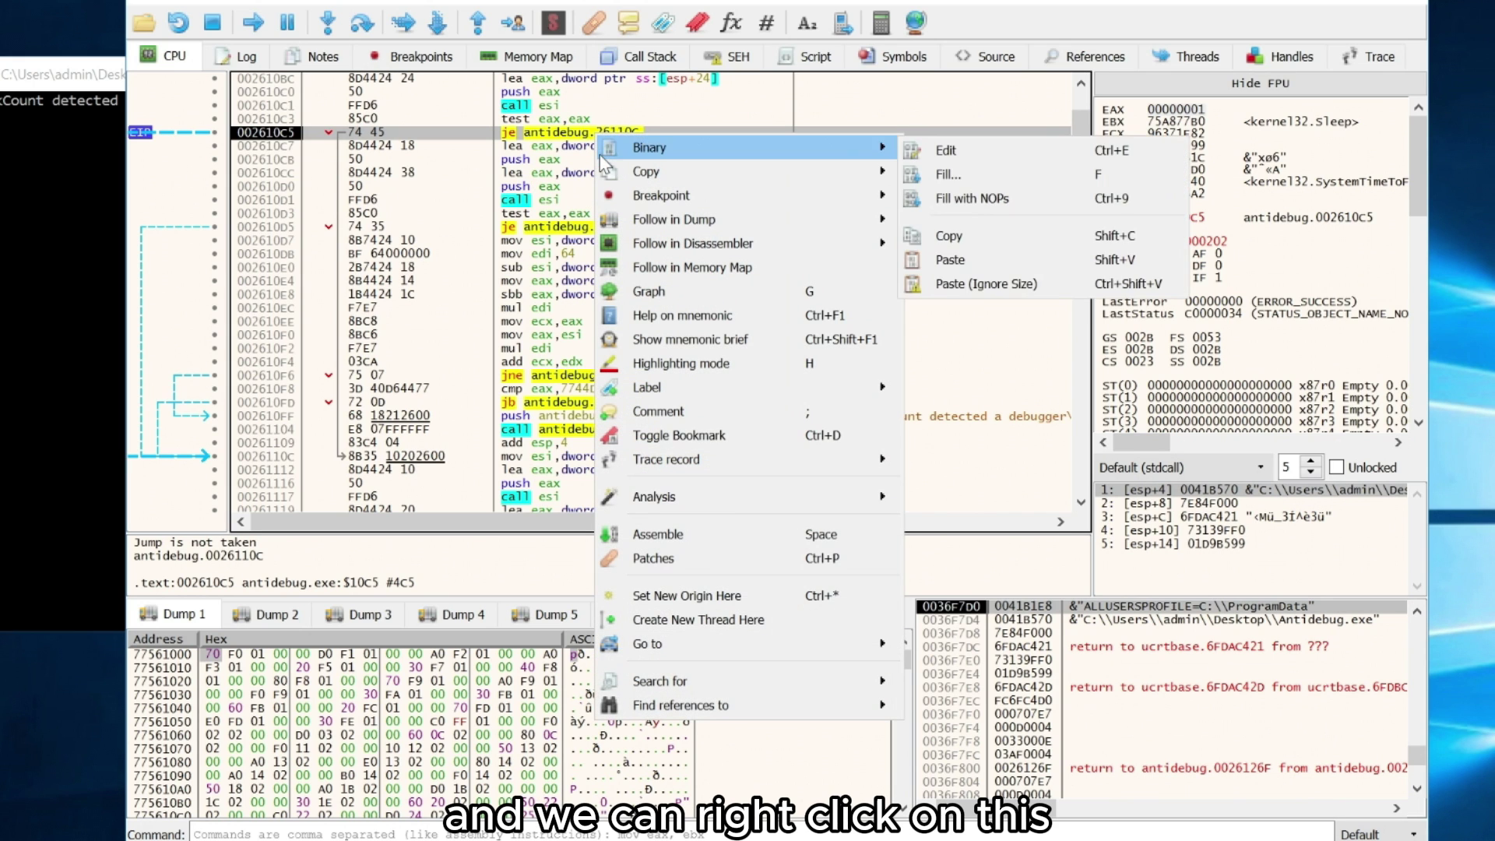
{"action": "left_click", "coordinate": [1050, 199]}
{"action": "left_click", "coordinate": [806, 528]}
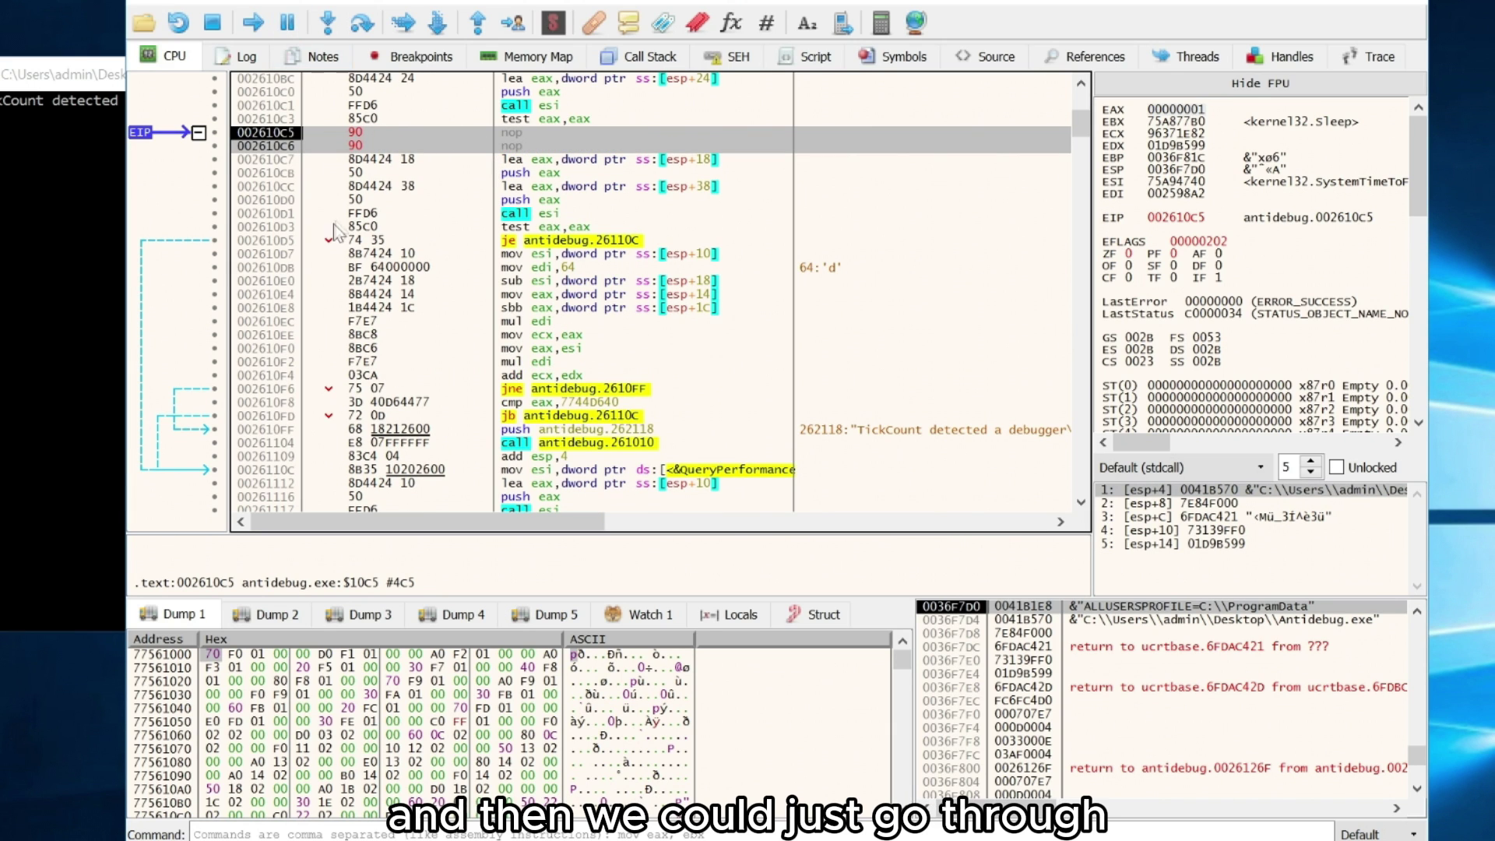
{"action": "left_click", "coordinate": [251, 24]}
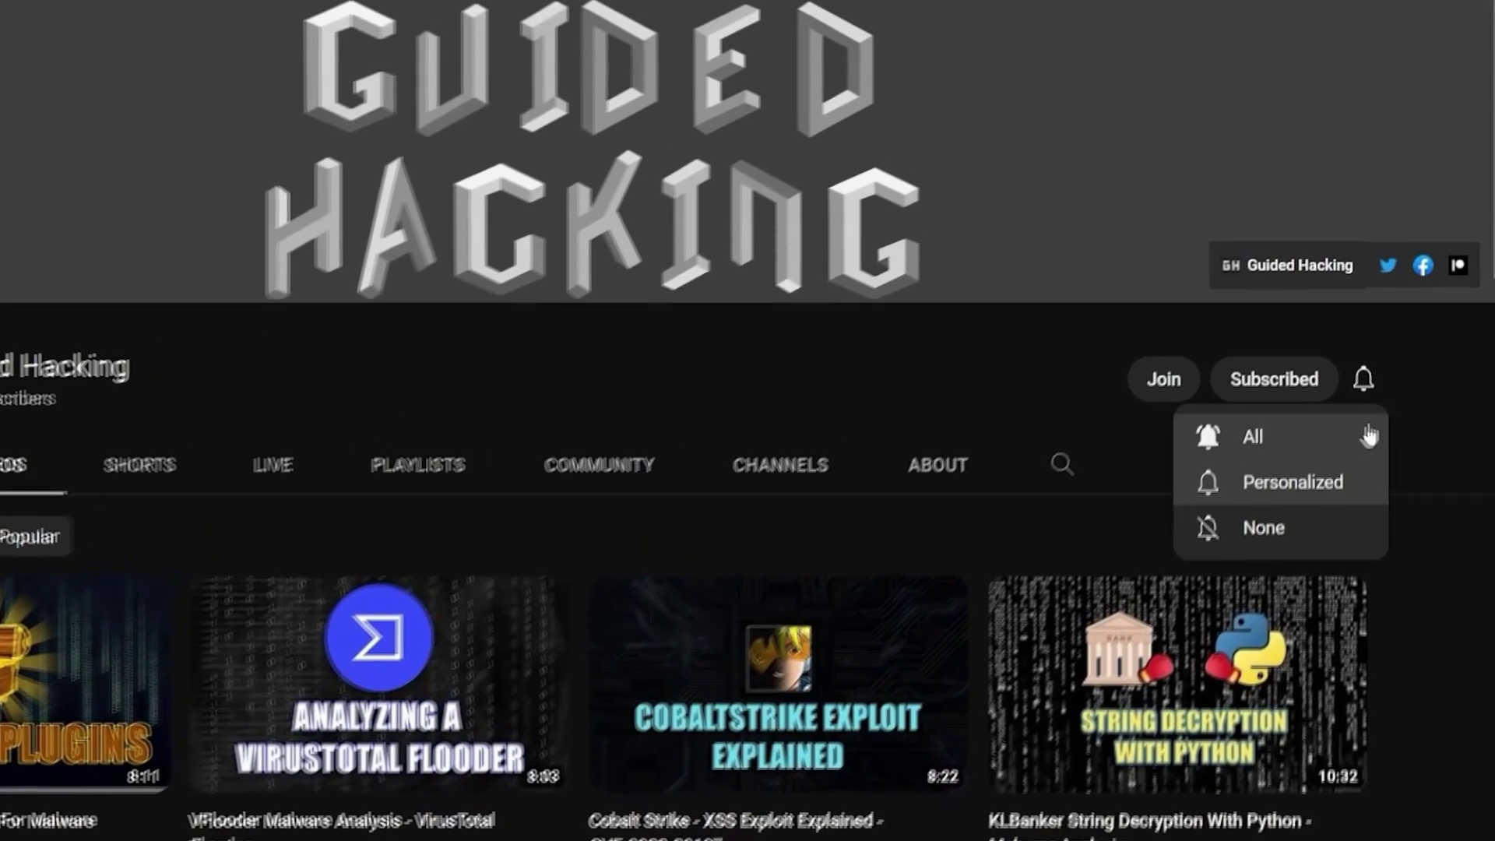
Step: Turn on notifications for every new Guided Hacking video
{"action": "left_click", "coordinate": [1344, 419]}
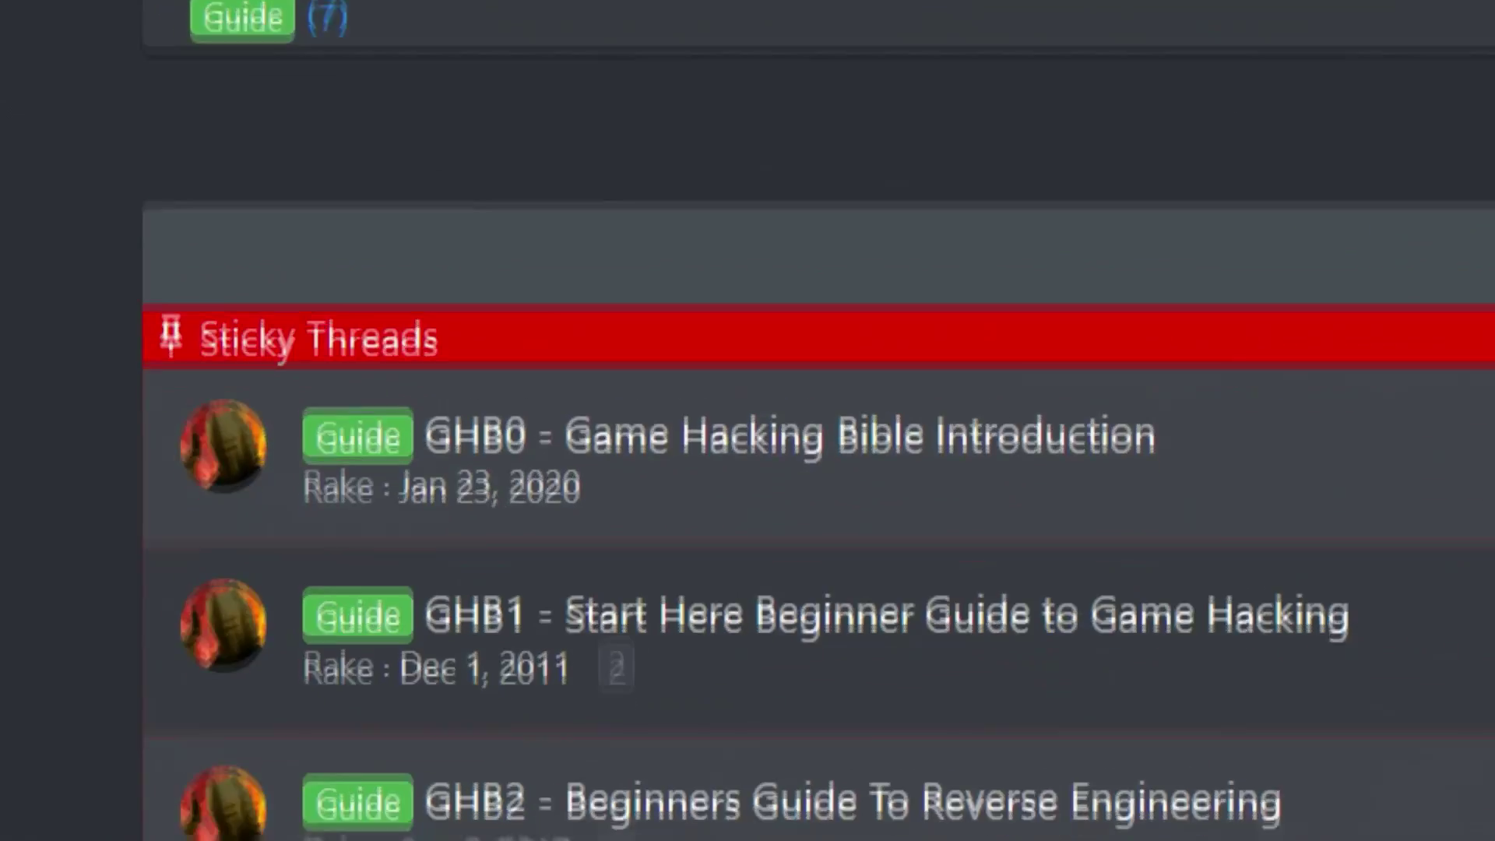
{"action": "scroll", "coordinate": [818, 467], "scroll_direction": "down", "scroll_amount": 2}
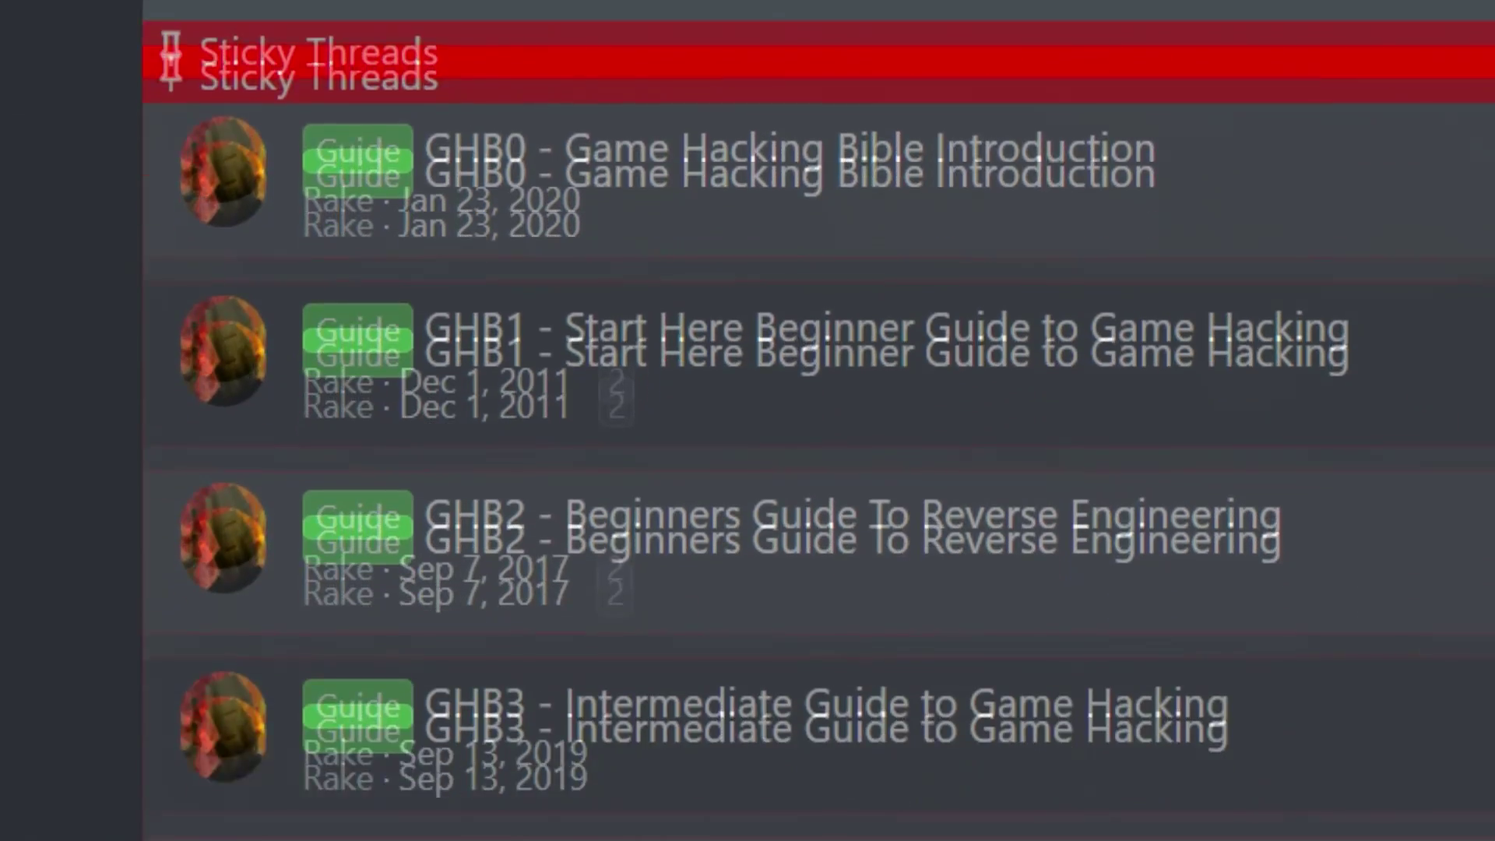
{"action": "scroll", "coordinate": [818, 468], "scroll_direction": "down", "scroll_amount": 3}
{"action": "scroll", "coordinate": [818, 467], "scroll_direction": "down", "scroll_amount": 2}
{"action": "scroll", "coordinate": [817, 467], "scroll_direction": "up", "scroll_amount": 2}
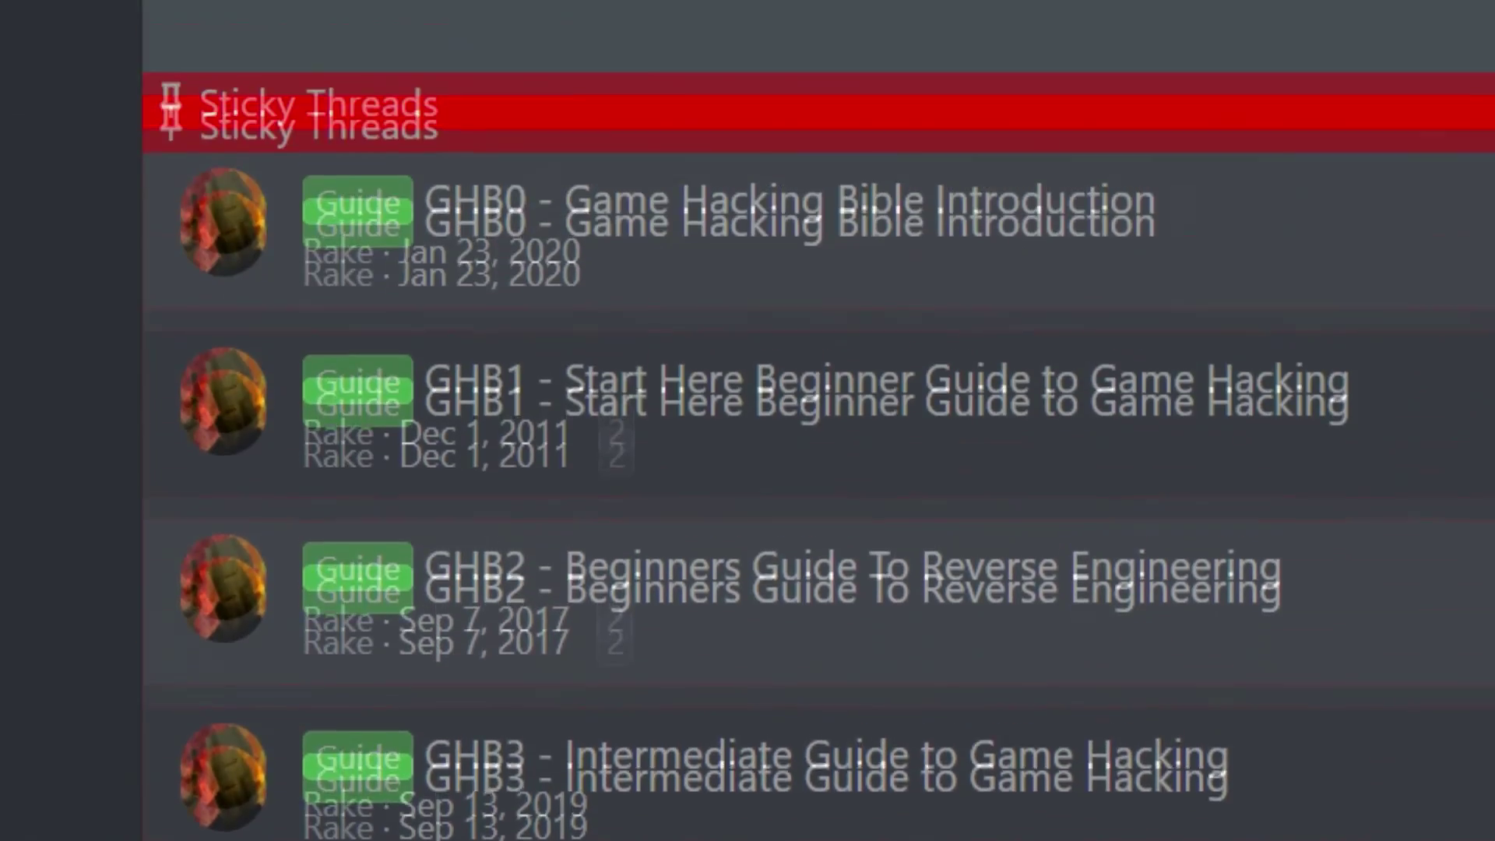
{"action": "scroll", "coordinate": [748, 467], "scroll_direction": "down", "scroll_amount": 5}
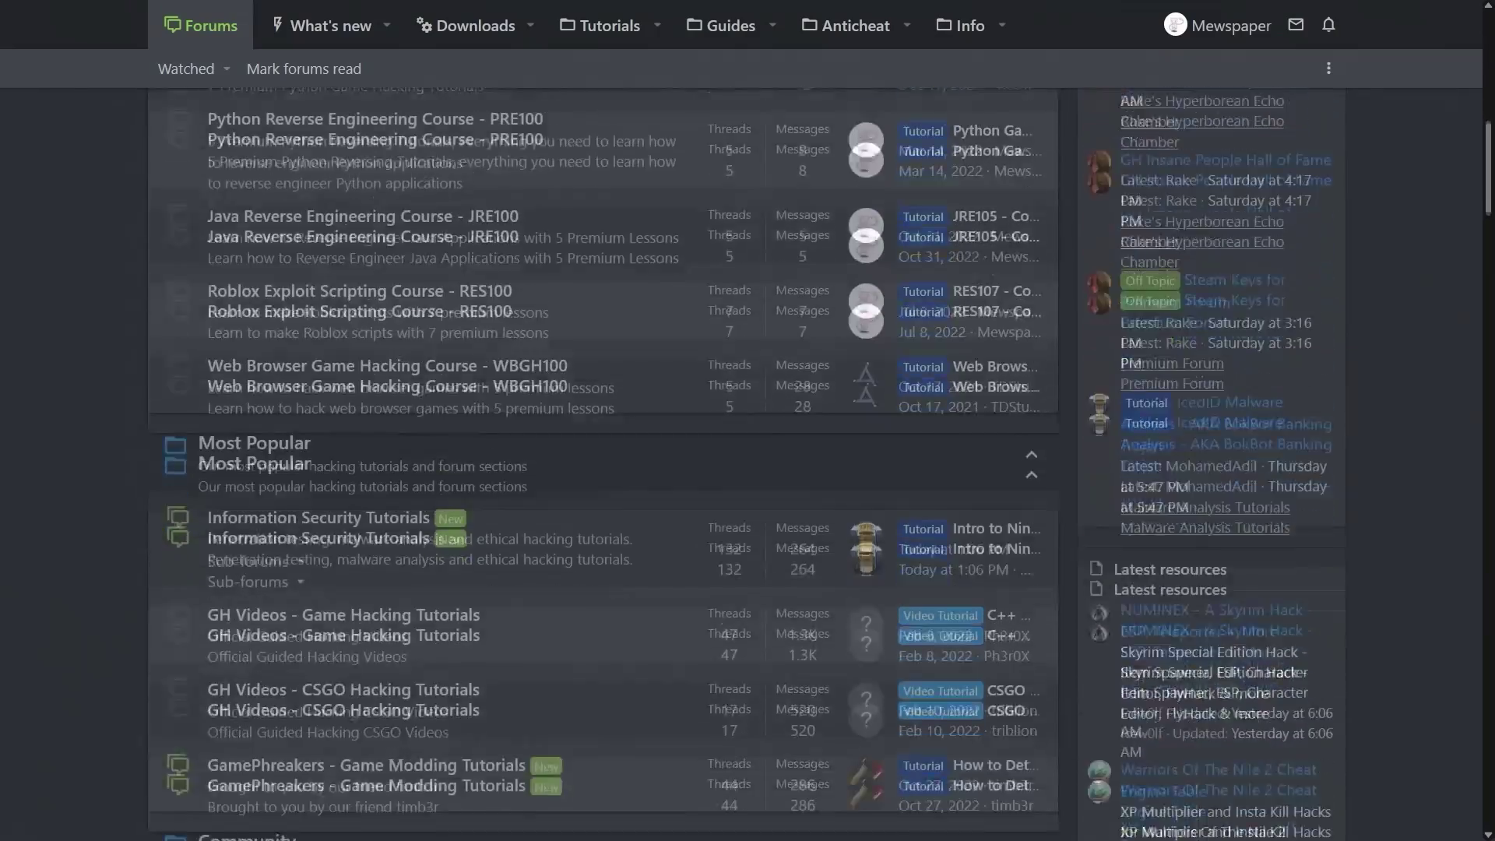